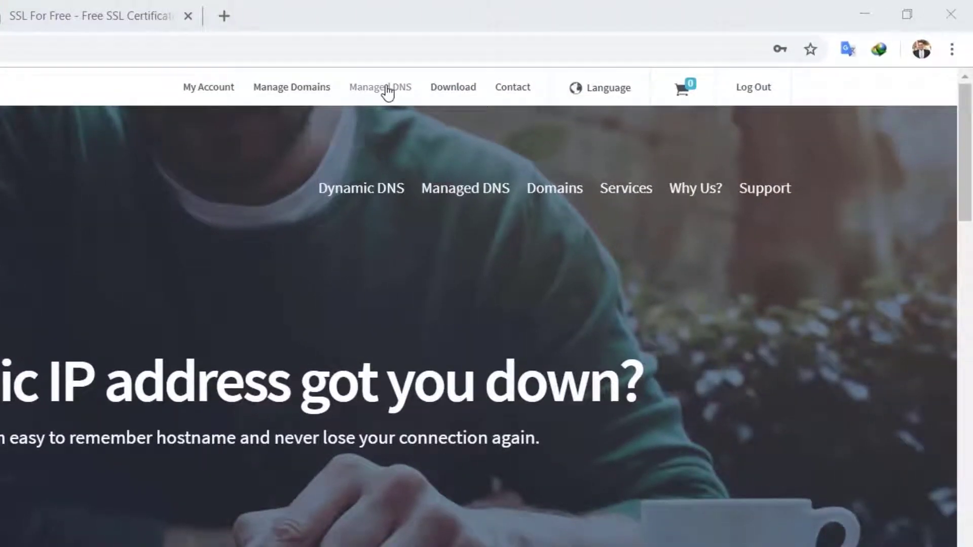
Add a managed DNS hostname named basseltech on the ddns.net domain, as a DNS Hostname (A) record.
click(388, 92)
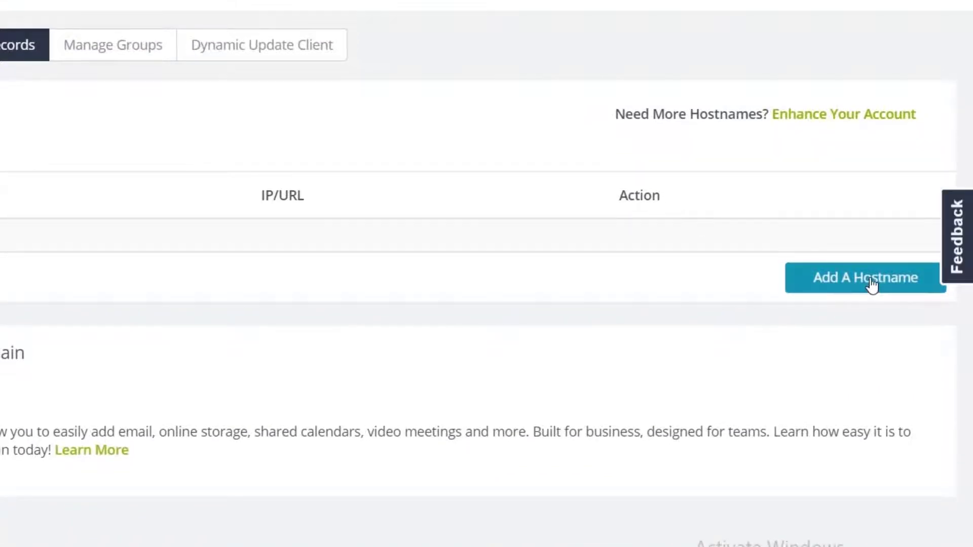
click(871, 282)
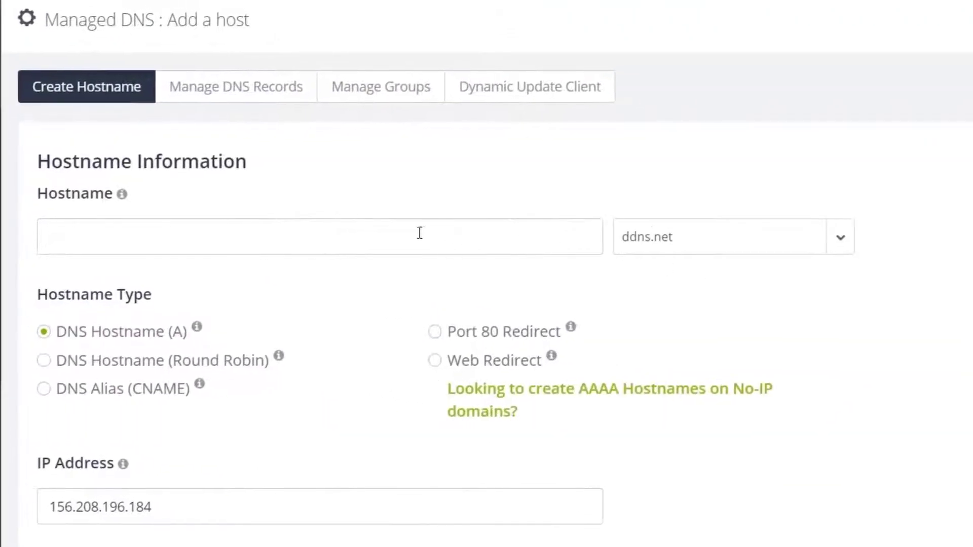
click(416, 235)
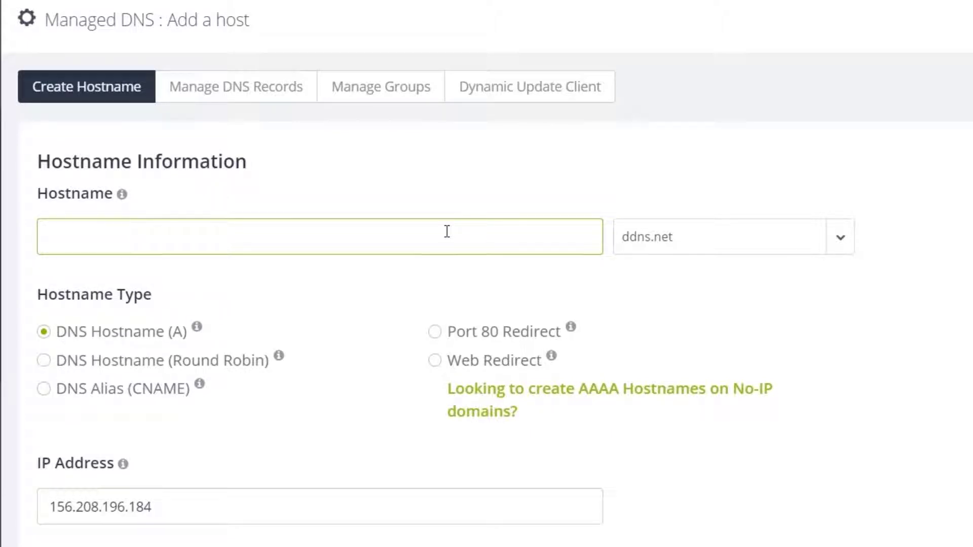
text(basseltech)
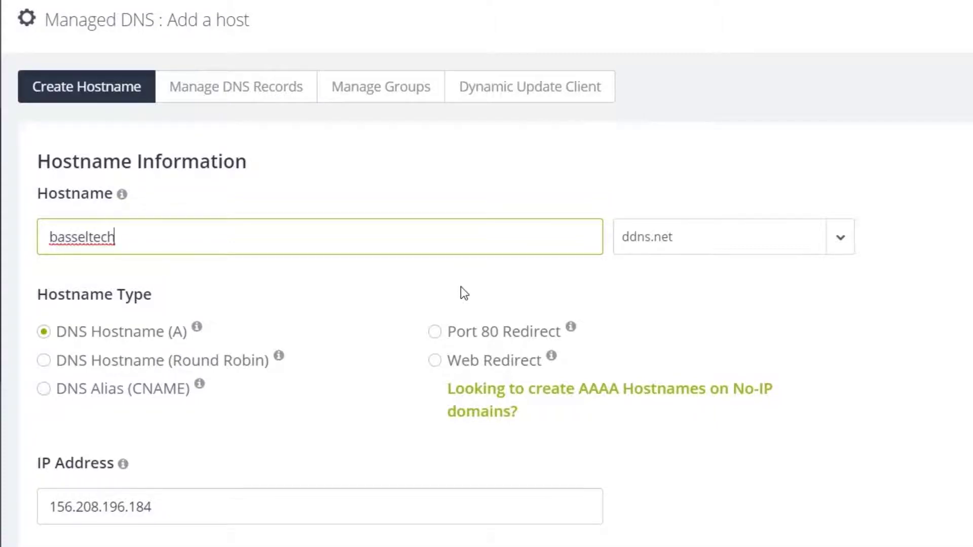
scroll(479, 276, down, 5)
scroll(482, 269, down, 5)
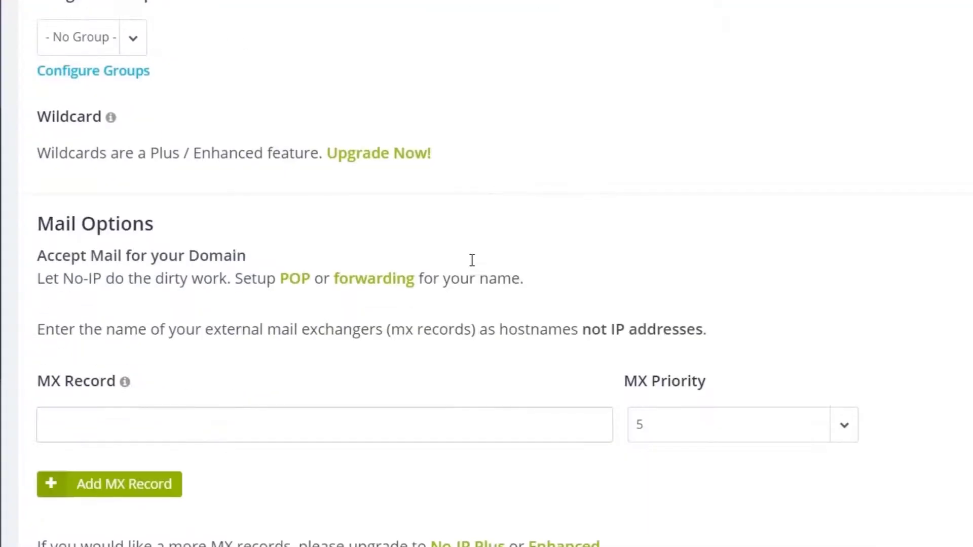
scroll(472, 261, down, 1)
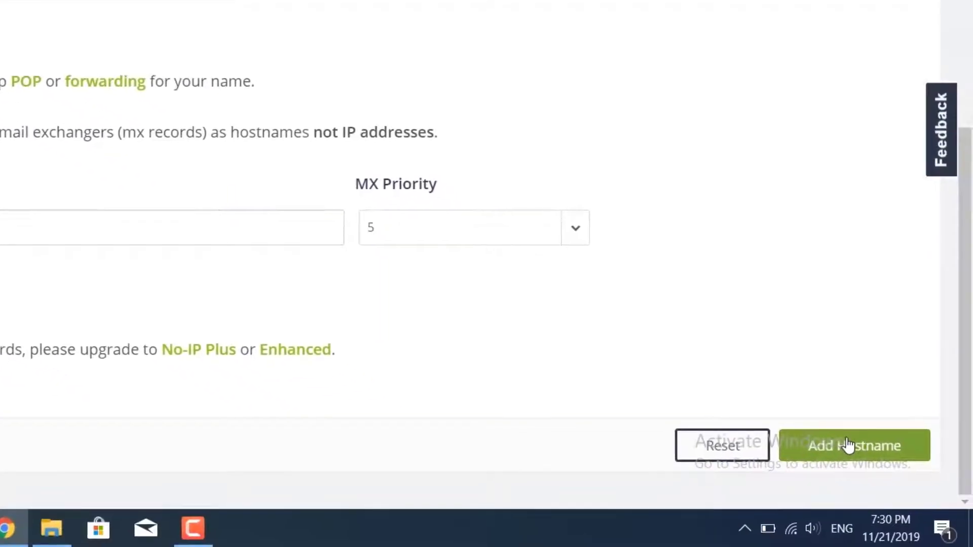
click(848, 445)
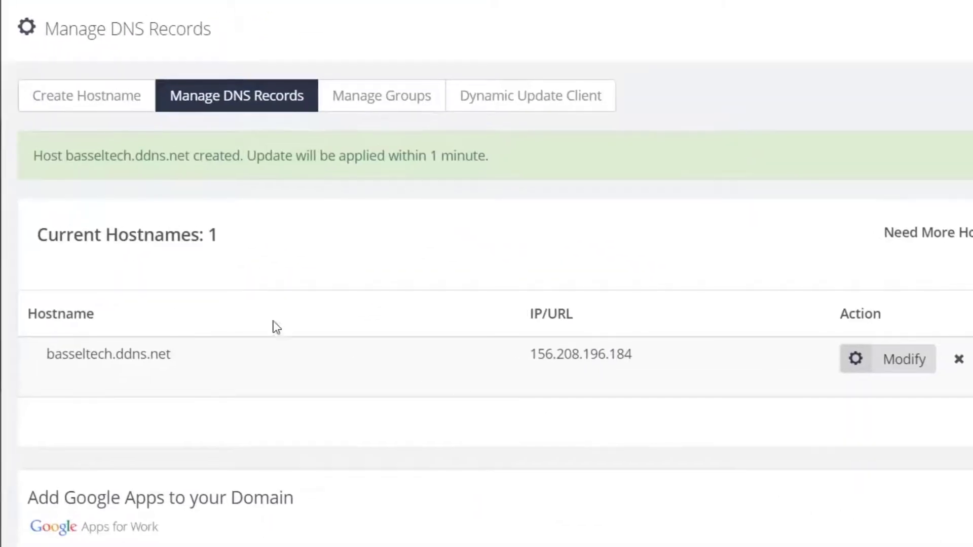
double_click(122, 353)
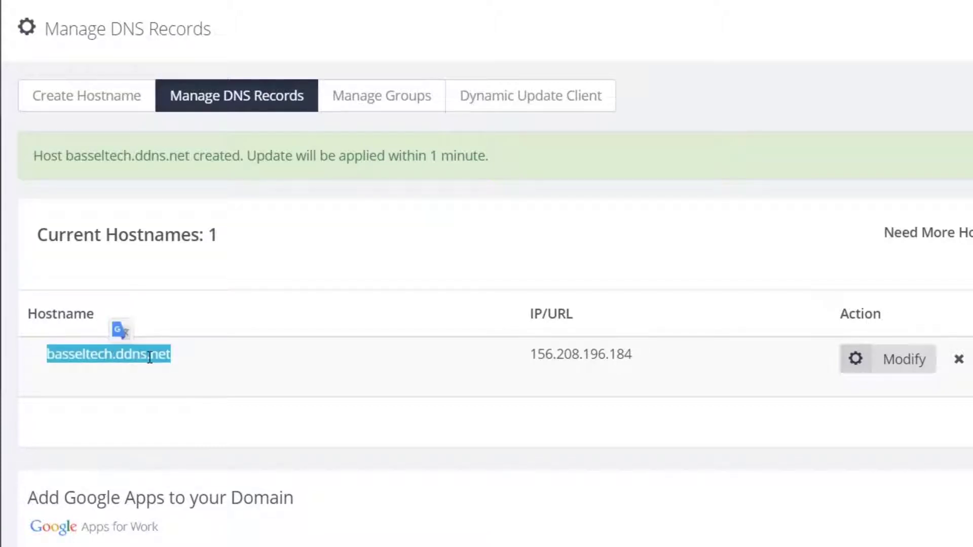
double_click(580, 355)
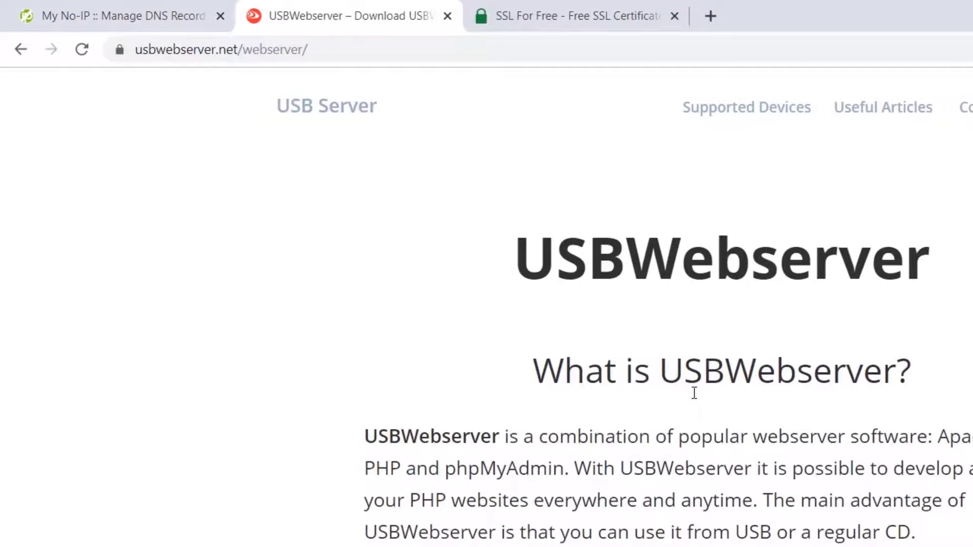
Download USBWebserver V8.6 from the usbwebserver.net page.
scroll(754, 486, down, 15)
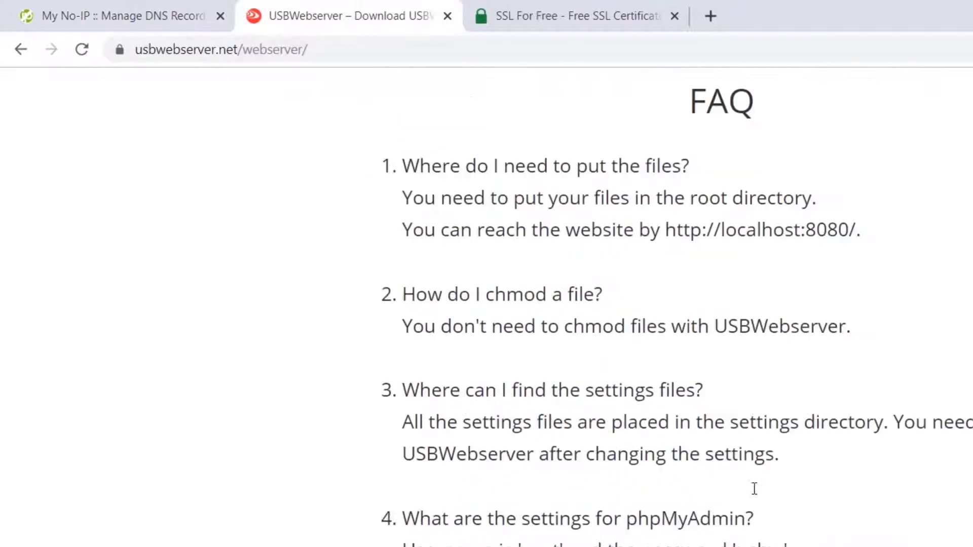
scroll(763, 519, down, 5)
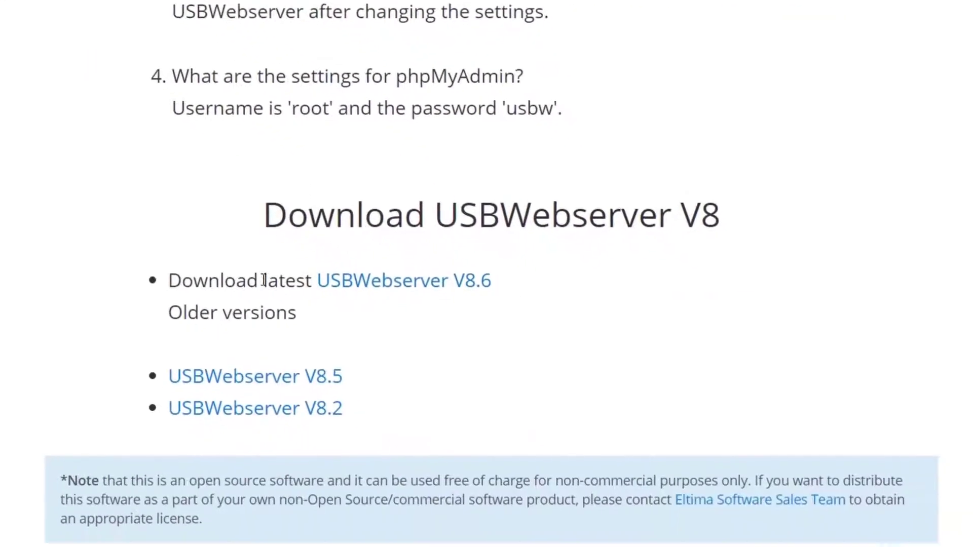
click(428, 274)
click(478, 311)
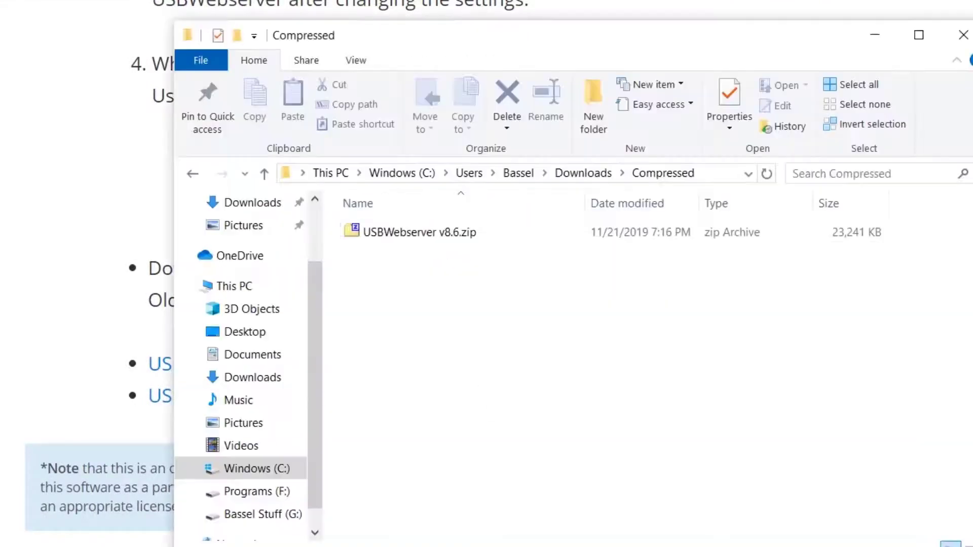
Extract USBWebserver v8.6.zip with 7-Zip into its own "USBWebserver v8.6" folder.
click(391, 236)
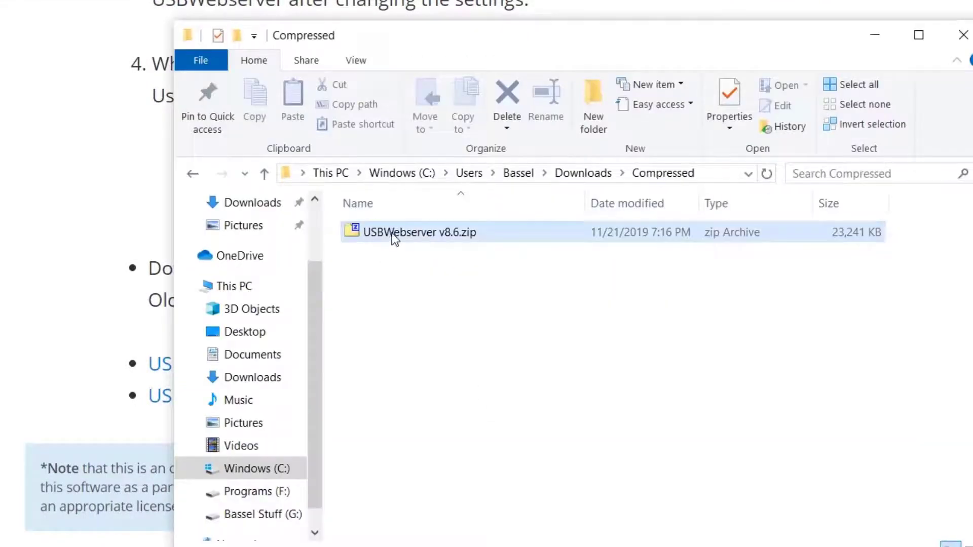
right_click(419, 227)
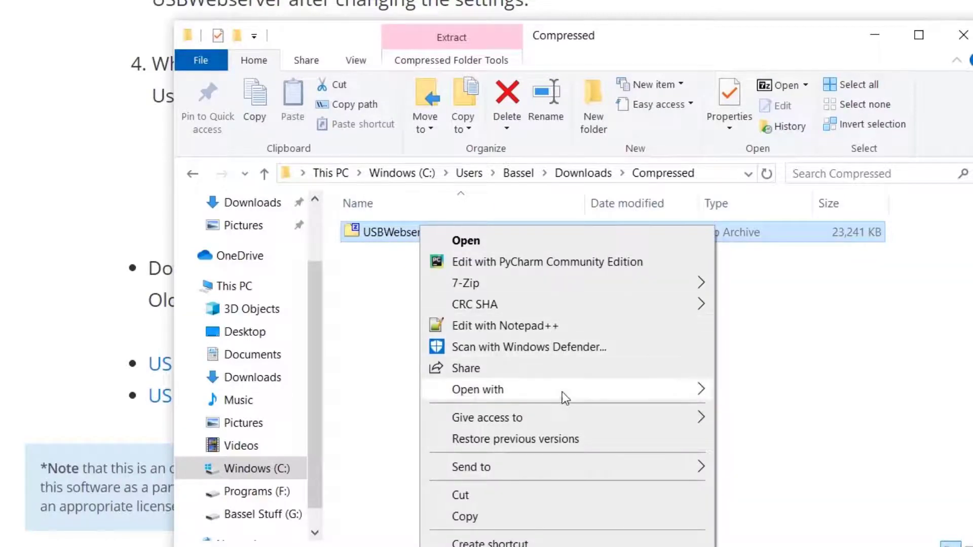
mouse_move(562, 392)
mouse_move(601, 289)
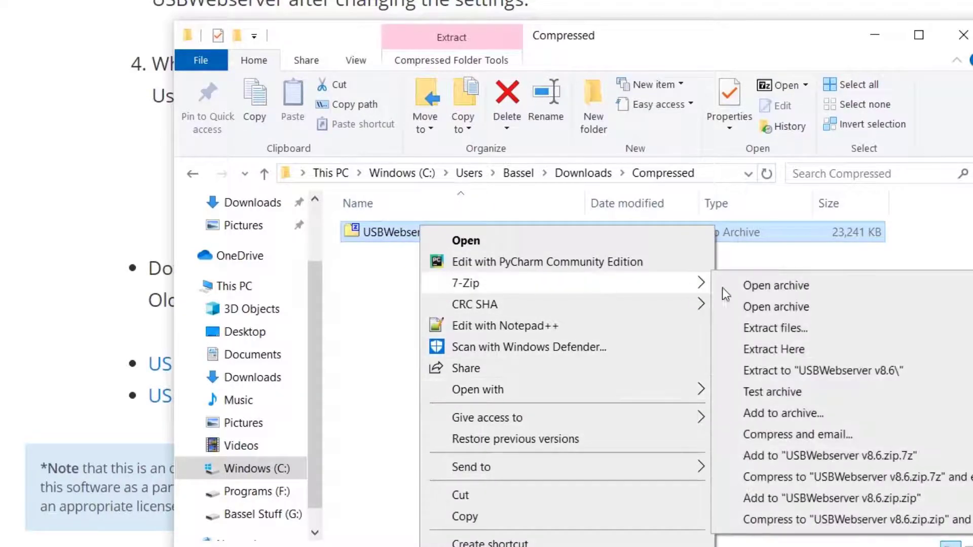
click(808, 369)
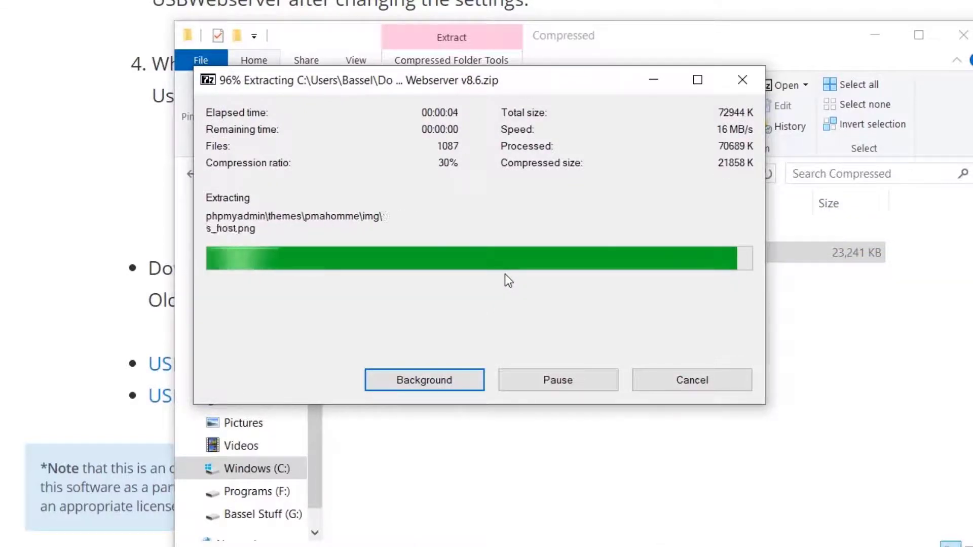
Launch usbwebserver.exe from the extracted folder and choose English as its language.
double_click(439, 232)
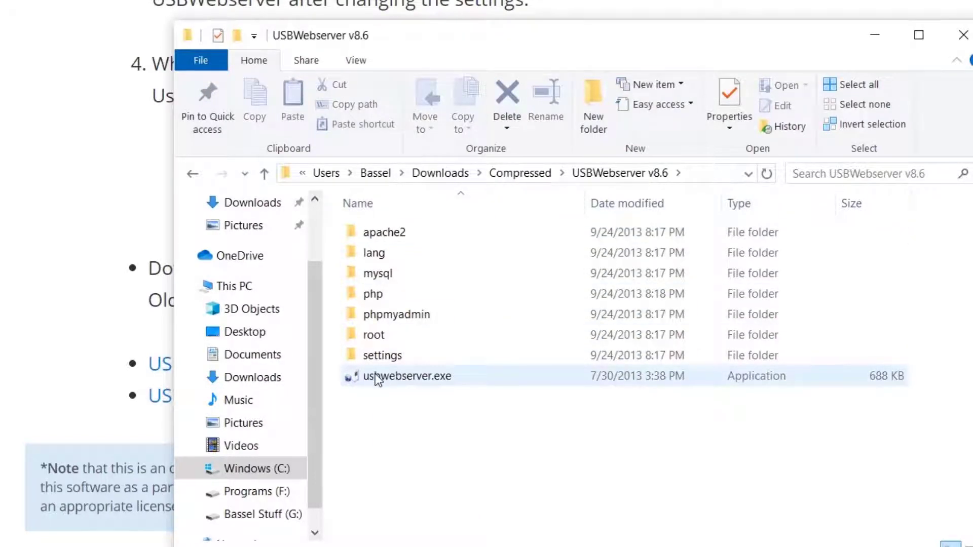
click(418, 376)
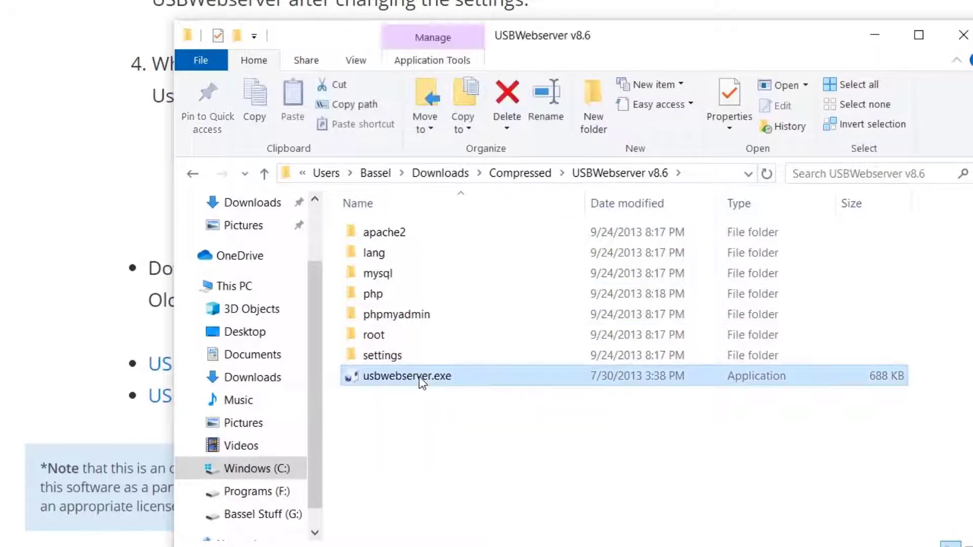
double_click(418, 376)
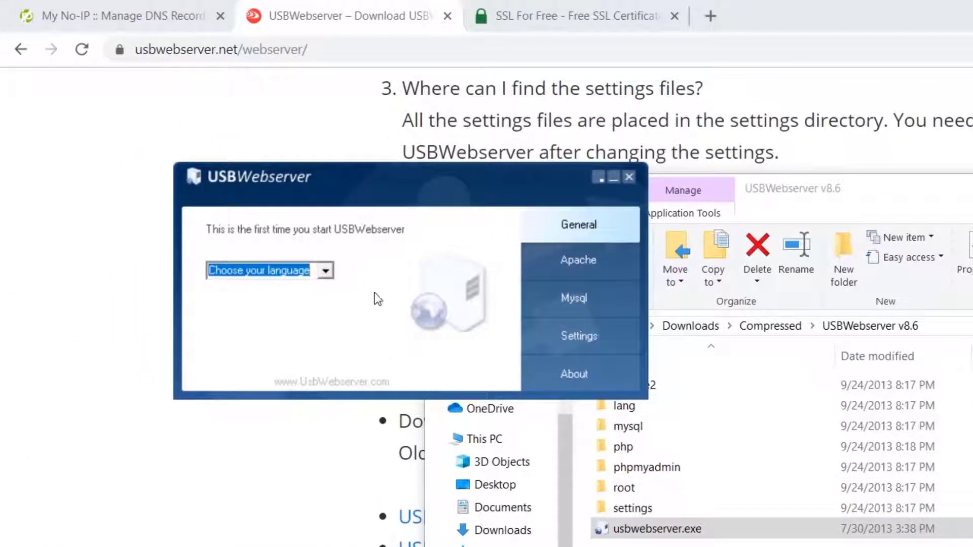
click(326, 270)
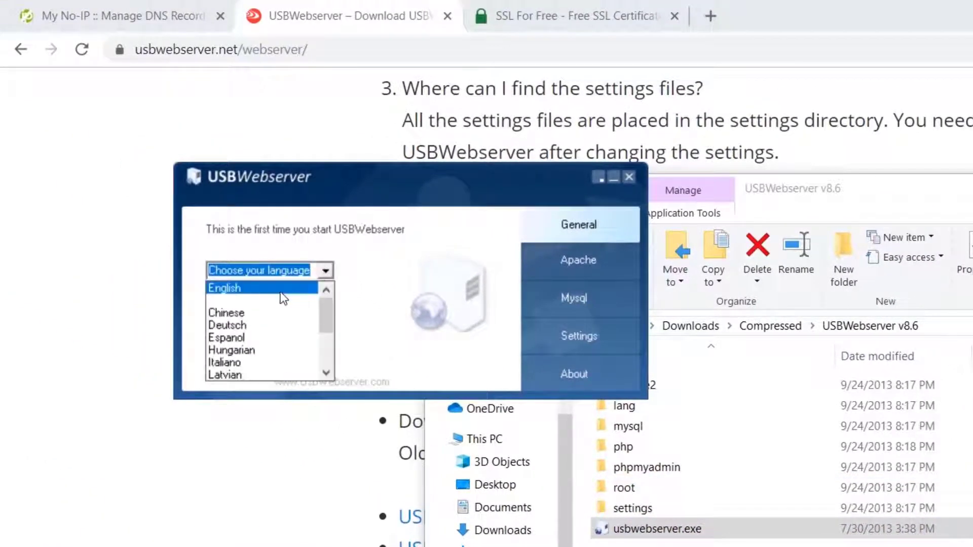
click(276, 285)
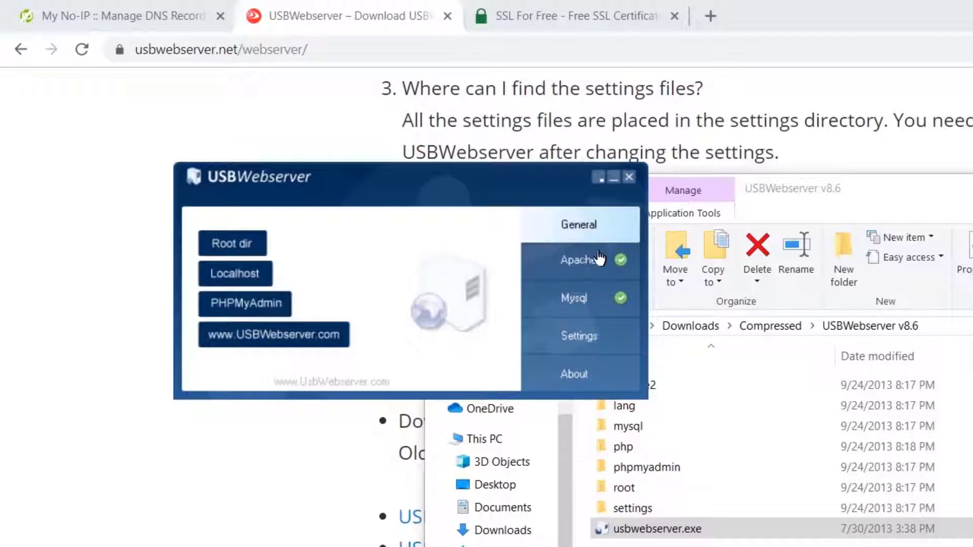
Set the Apache port to 80 in USBWebserver, save the settings and restart the Apache server.
click(585, 340)
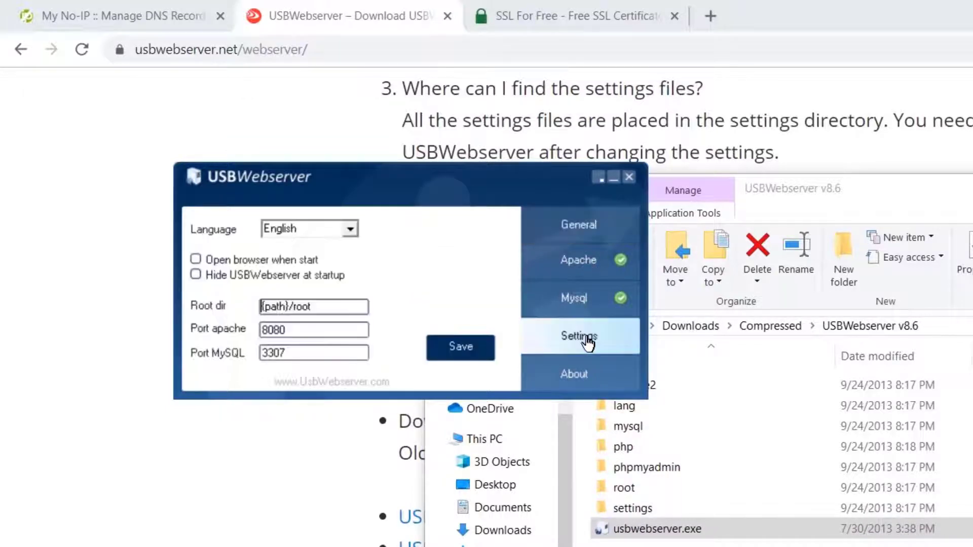
click(317, 330)
key(BackSpace)
key(BackSpace)
click(467, 350)
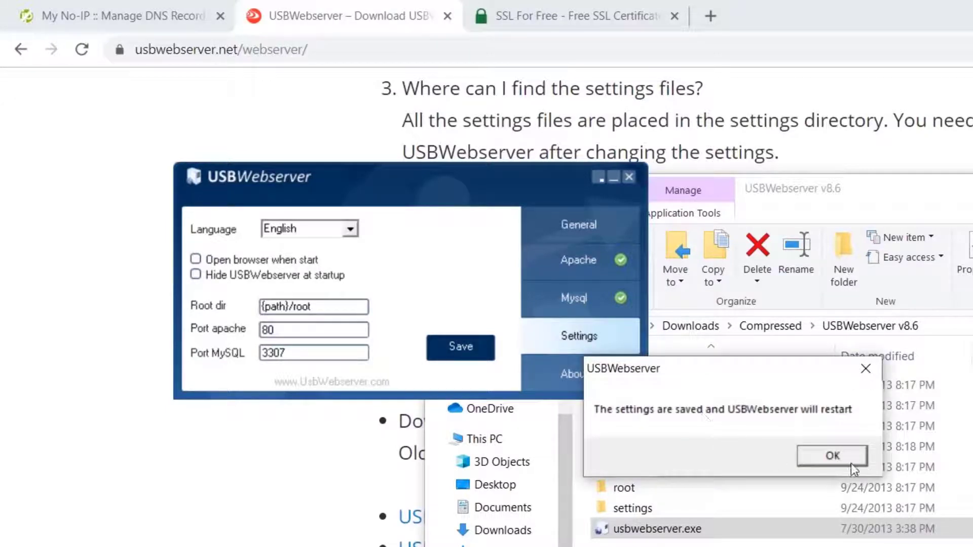
click(852, 466)
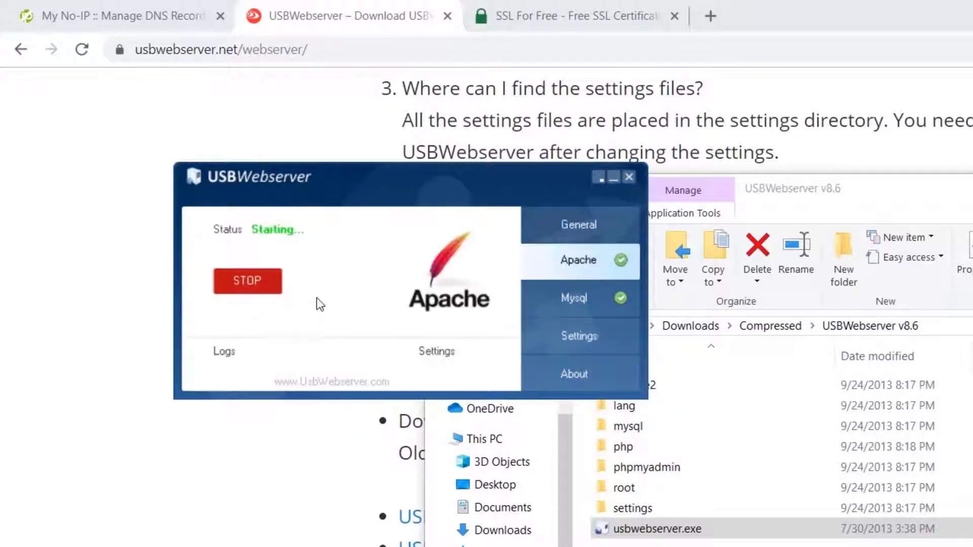
click(256, 287)
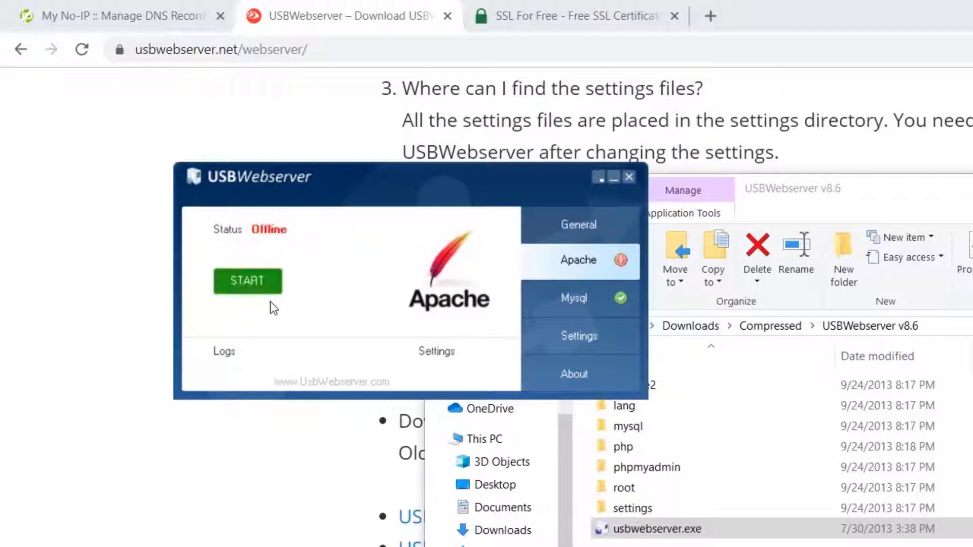
click(251, 283)
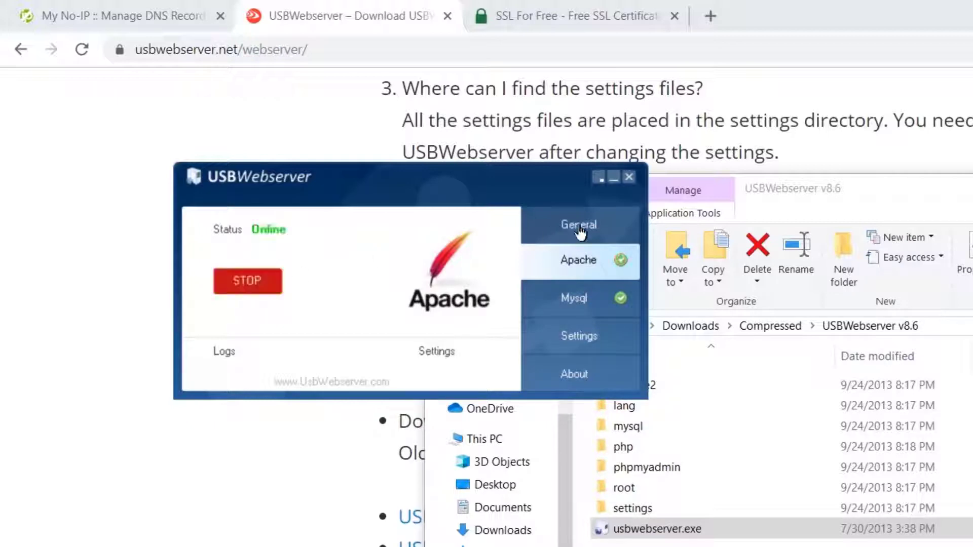
Open the localhost site from USBWebserver, look through its PHP info page and close it.
click(573, 231)
click(236, 276)
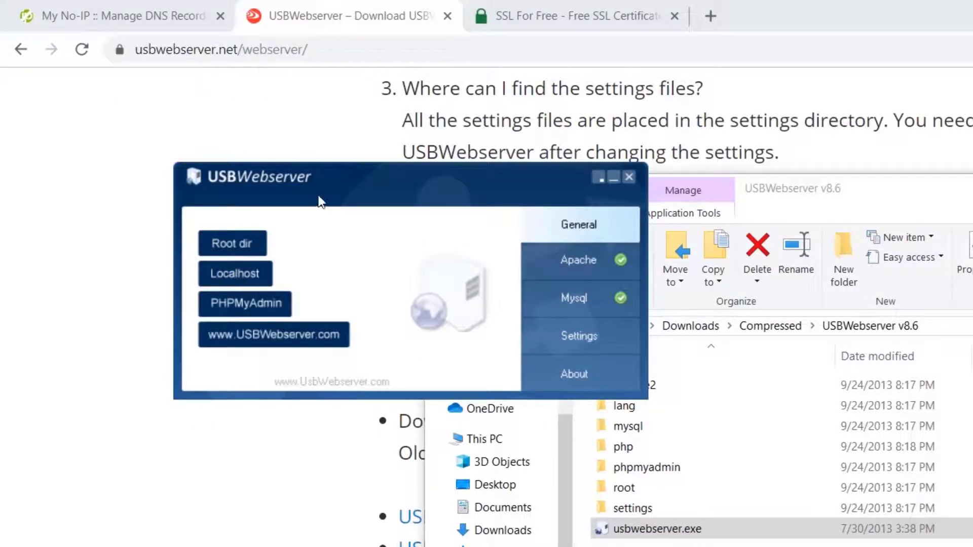
scroll(682, 289, down, 20)
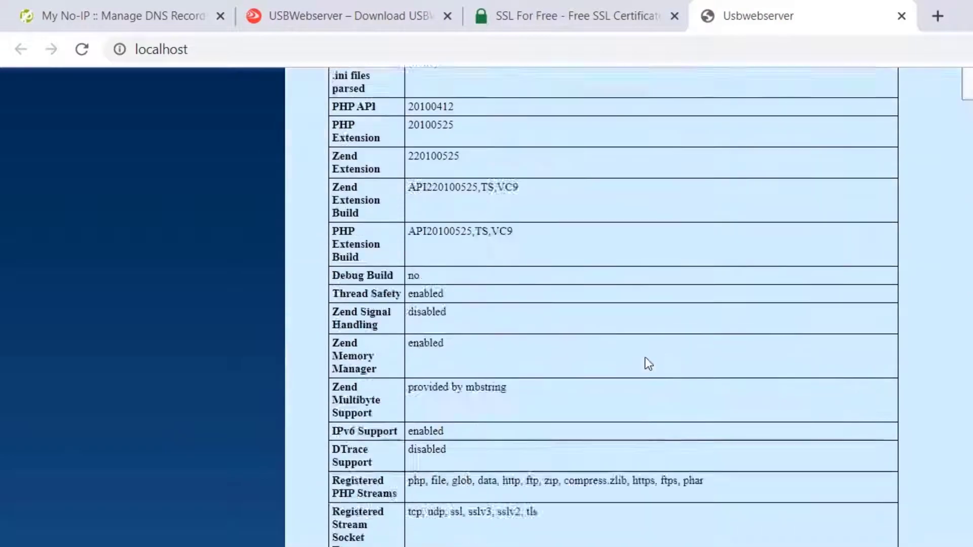
scroll(913, 373, up, 10)
scroll(919, 403, up, 10)
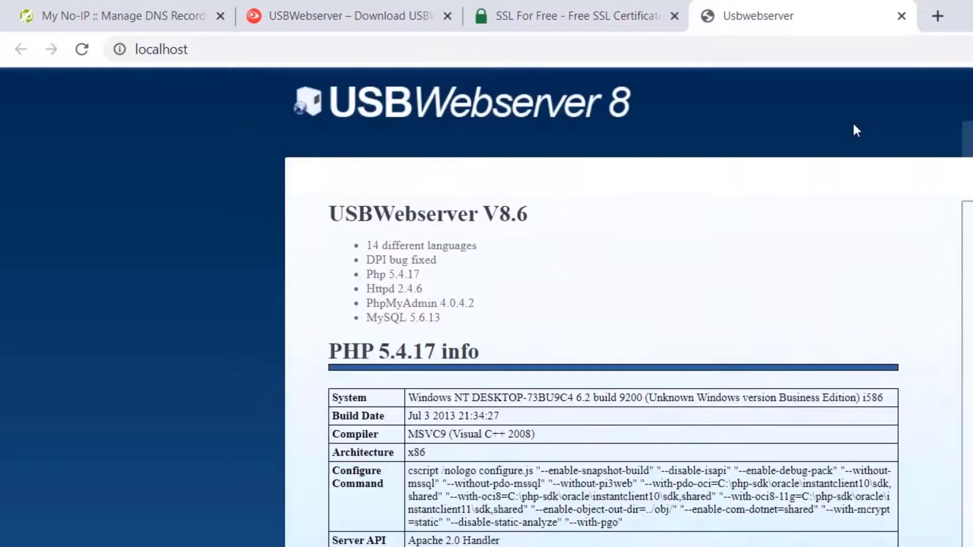
middle_click(810, 14)
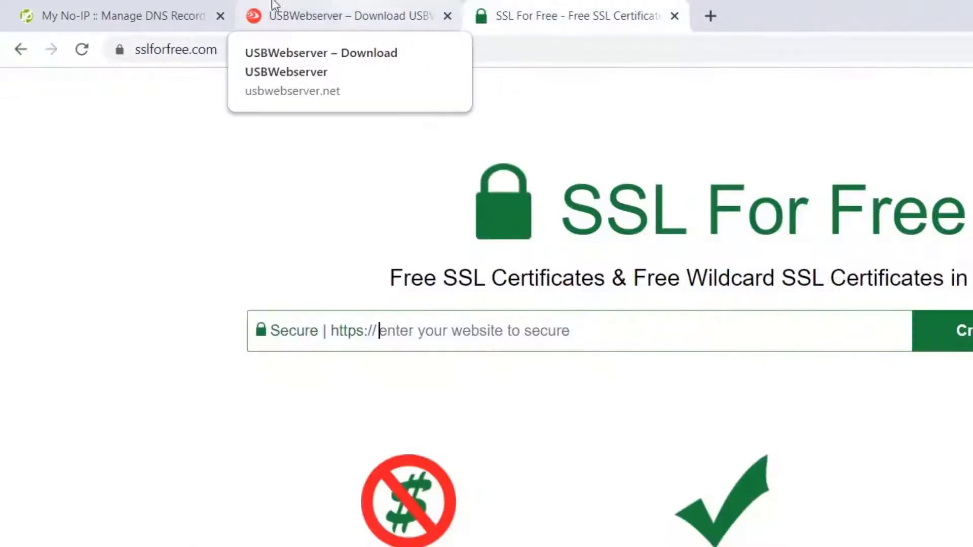
Open the TP-LINK router's administration page at 192.168.1.1 in a new browser tab.
click(166, 1)
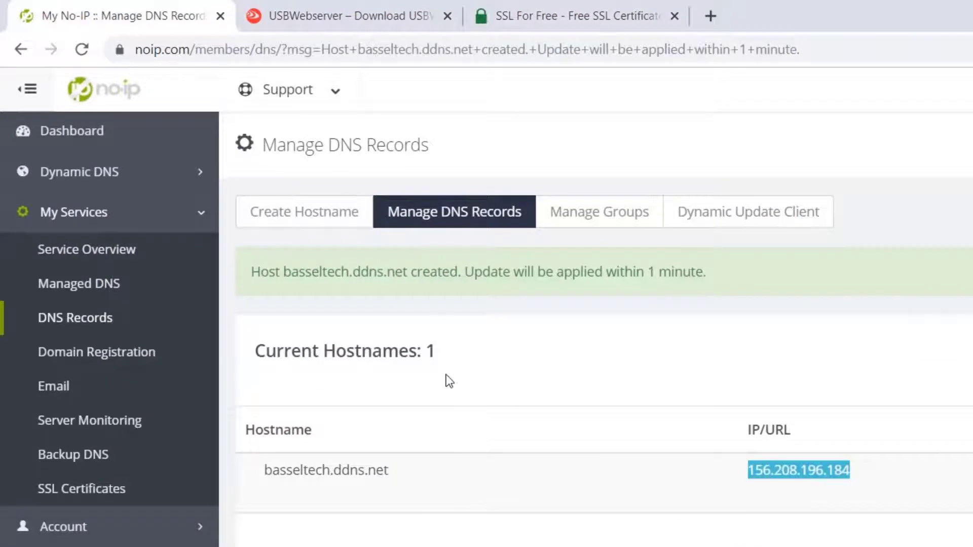
click(711, 16)
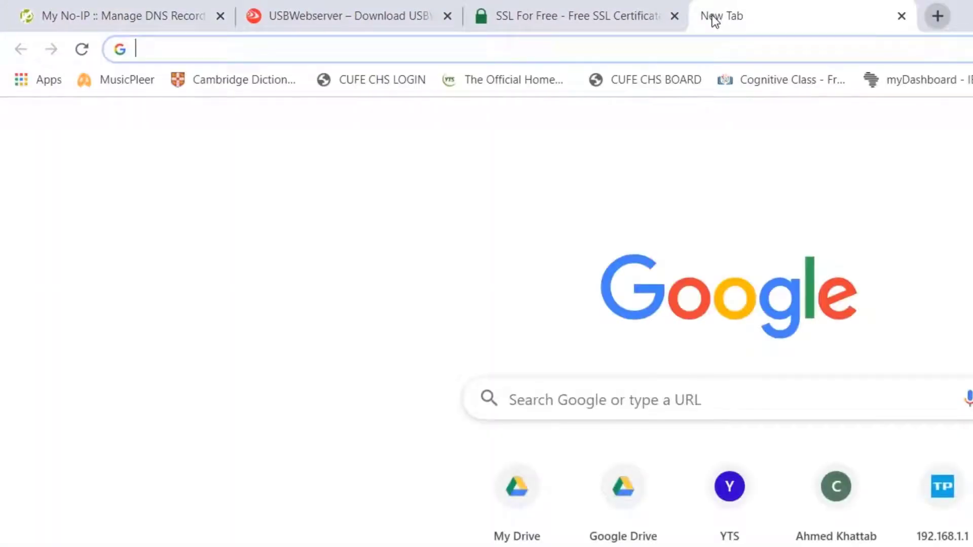
text(192)
key(Return)
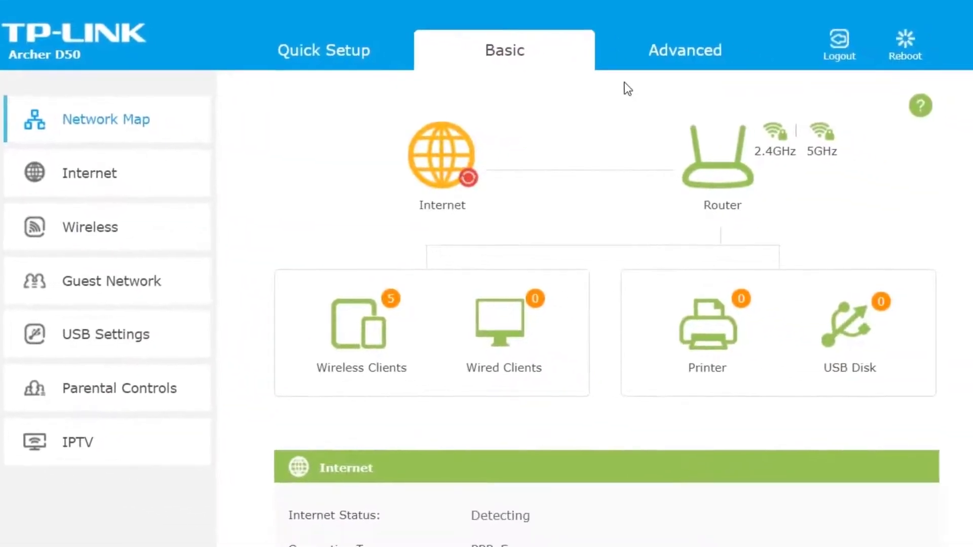
Open the router's advanced NAT Forwarding settings for Virtual Servers and start a new entry.
click(934, 138)
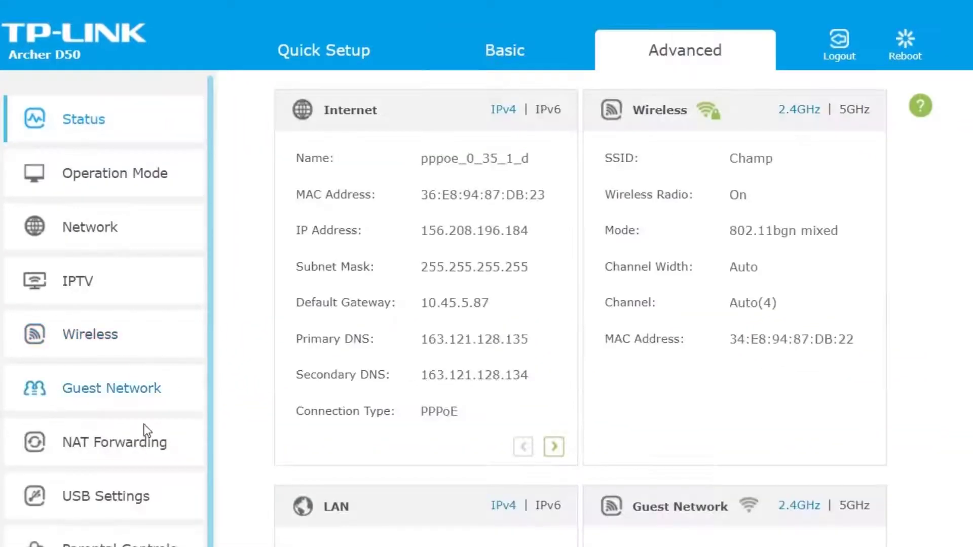
click(136, 445)
scroll(108, 522, down, 2)
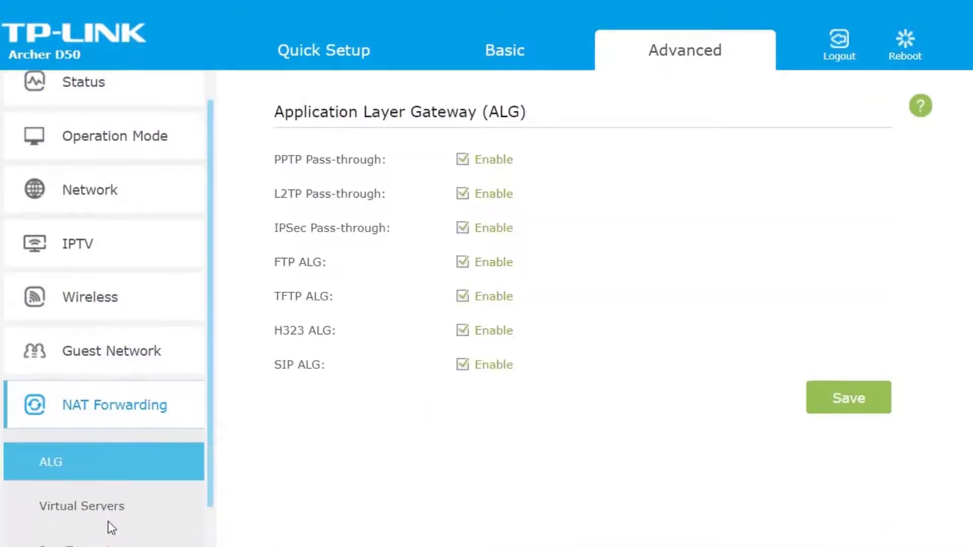
click(100, 451)
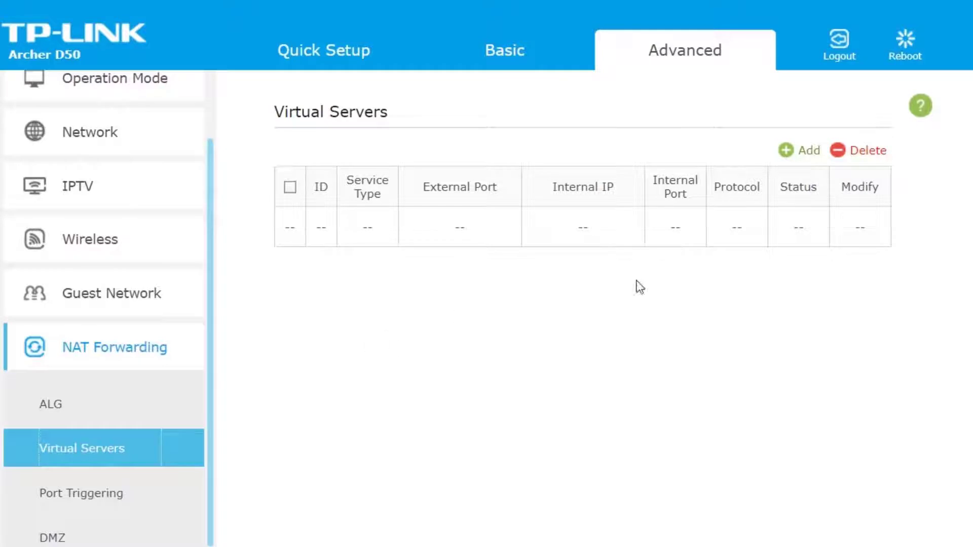
click(805, 159)
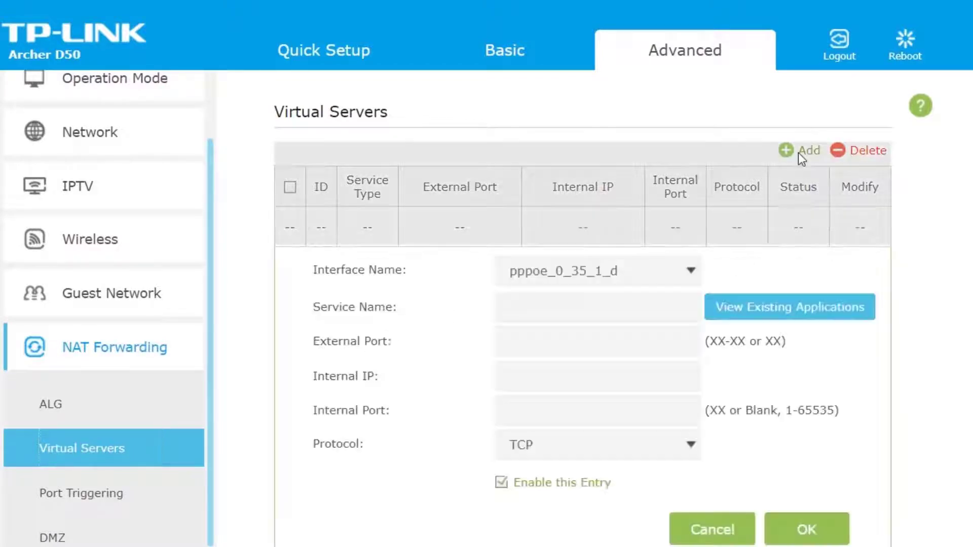
Name the virtual server entry HTTP, set its external and internal ports to 80, and leave the internal IP blank.
click(633, 305)
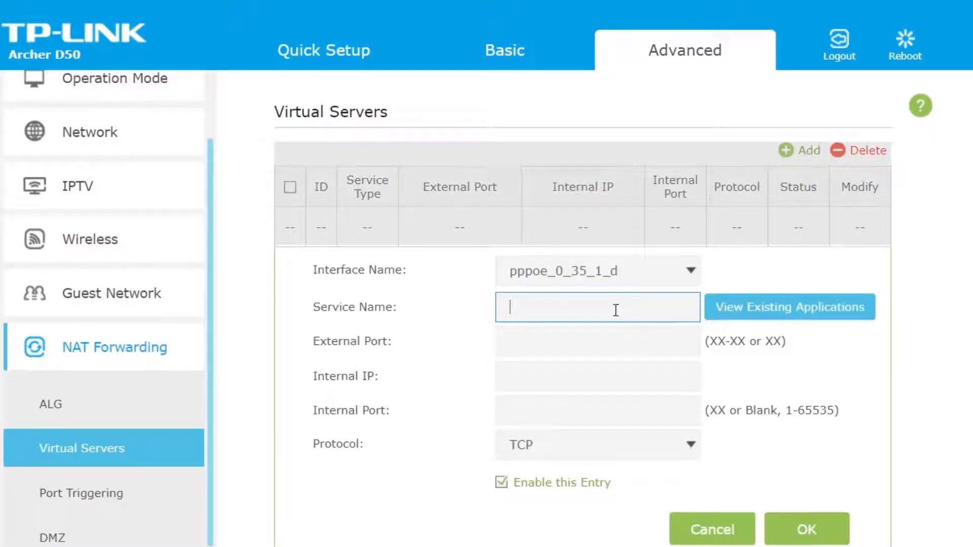
text(HTTP)
key(Tab)
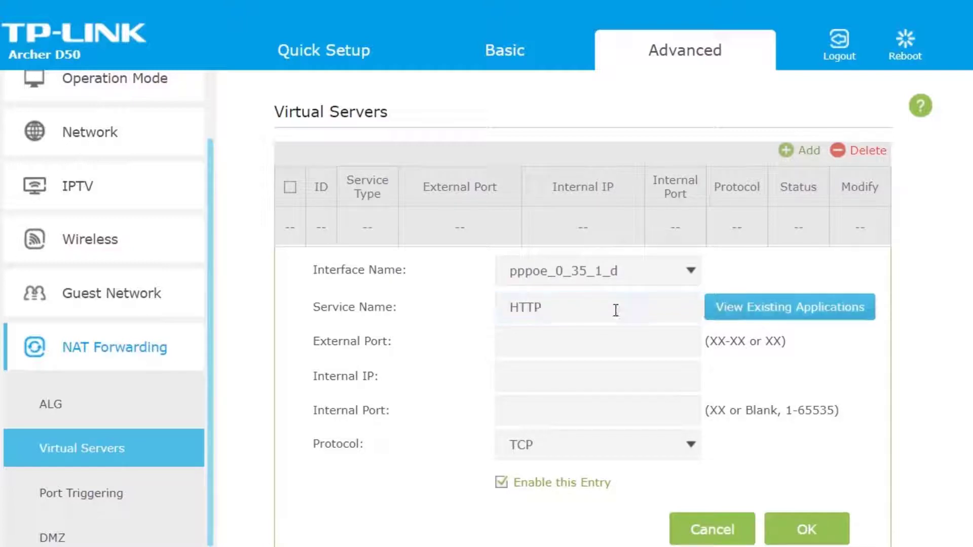
click(613, 343)
text(80)
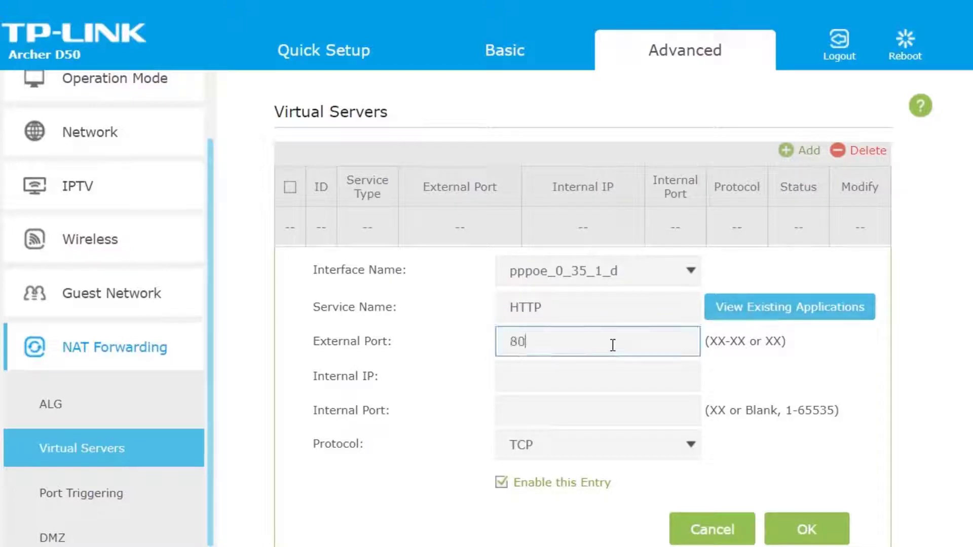
click(592, 381)
text(80)
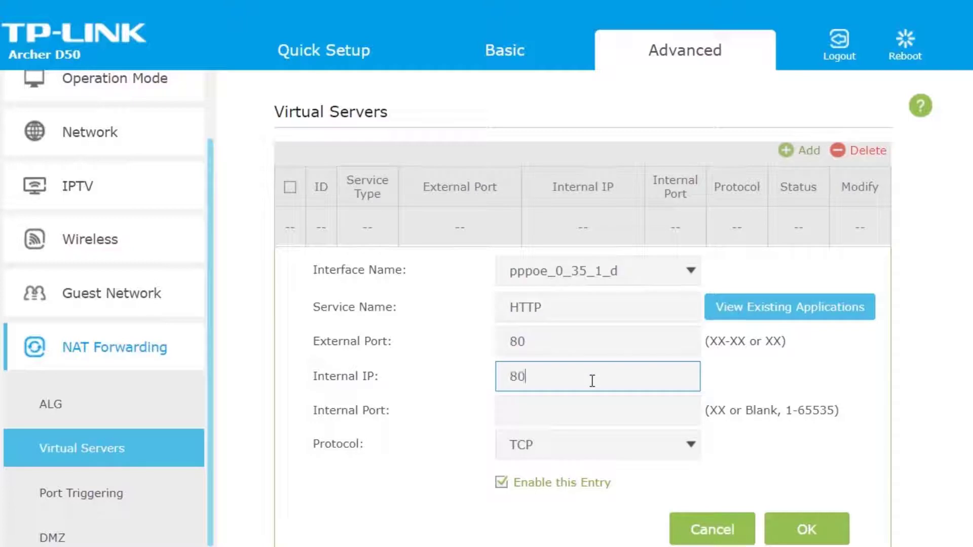
click(586, 411)
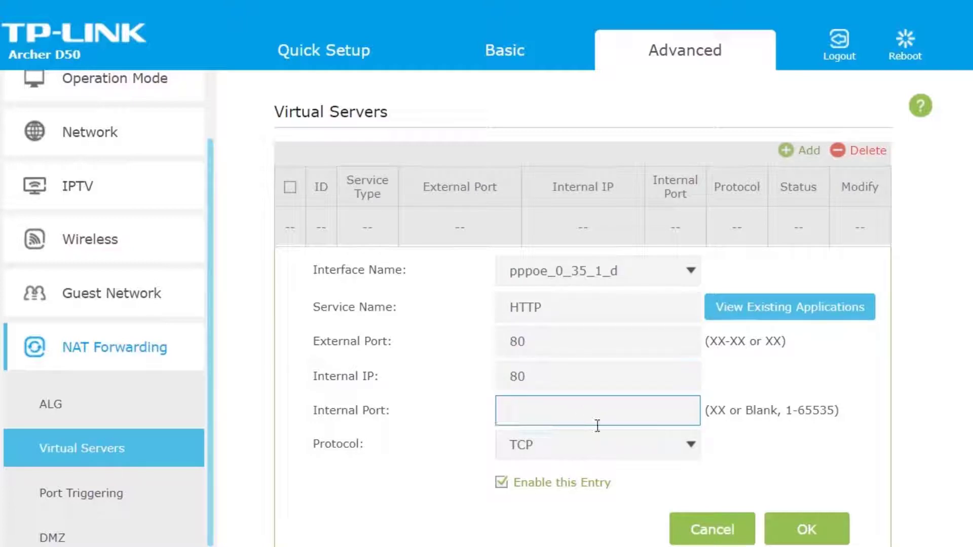
text(80)
click(534, 374)
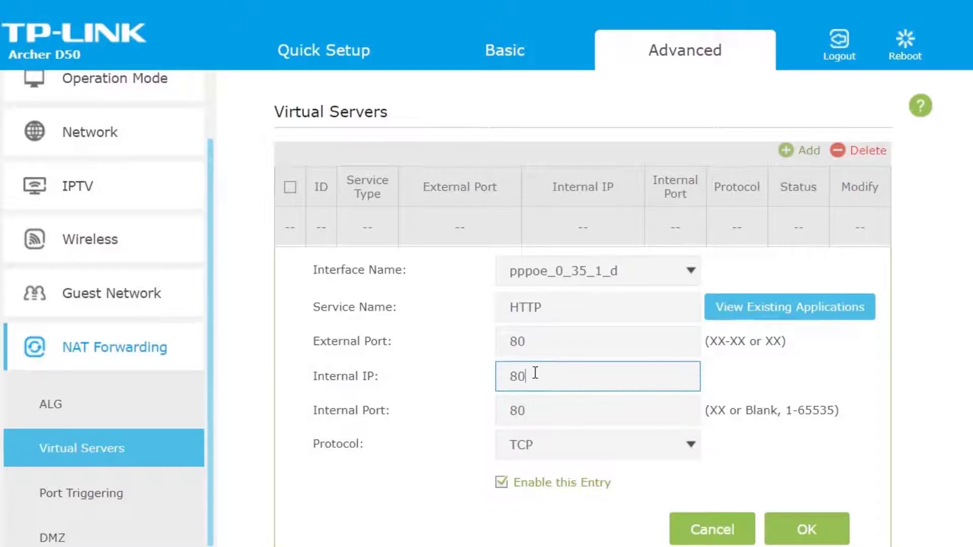
double_click(535, 374)
key(BackSpace)
Run ipconfig in Command Prompt and copy the Wi-Fi adapter's IPv4 address.
key(super)
text(cmd)
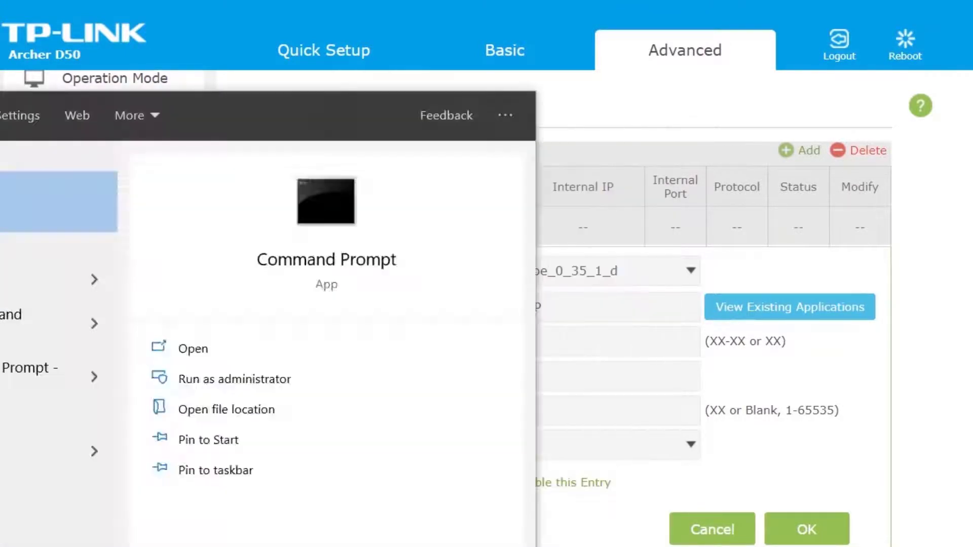
key(Return)
text(ipc)
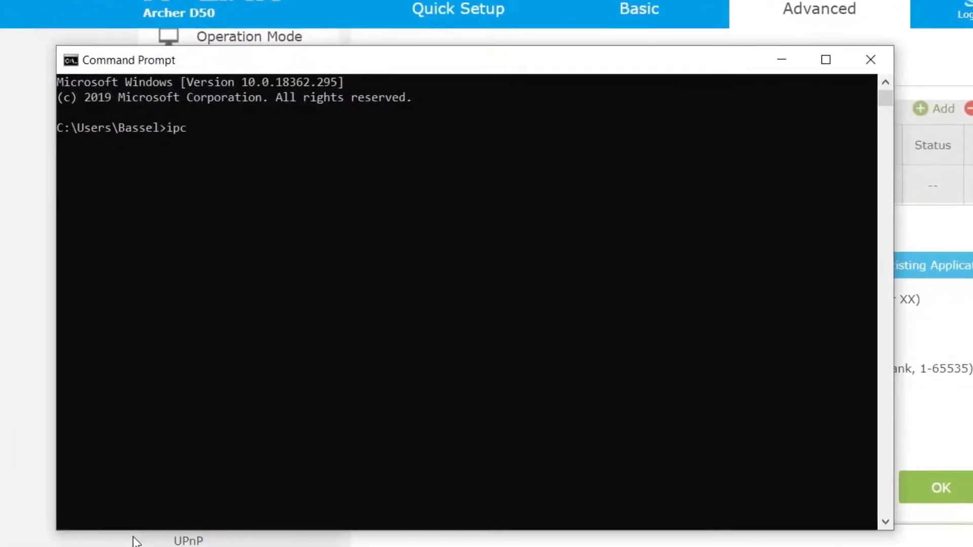
text(onfig)
key(Return)
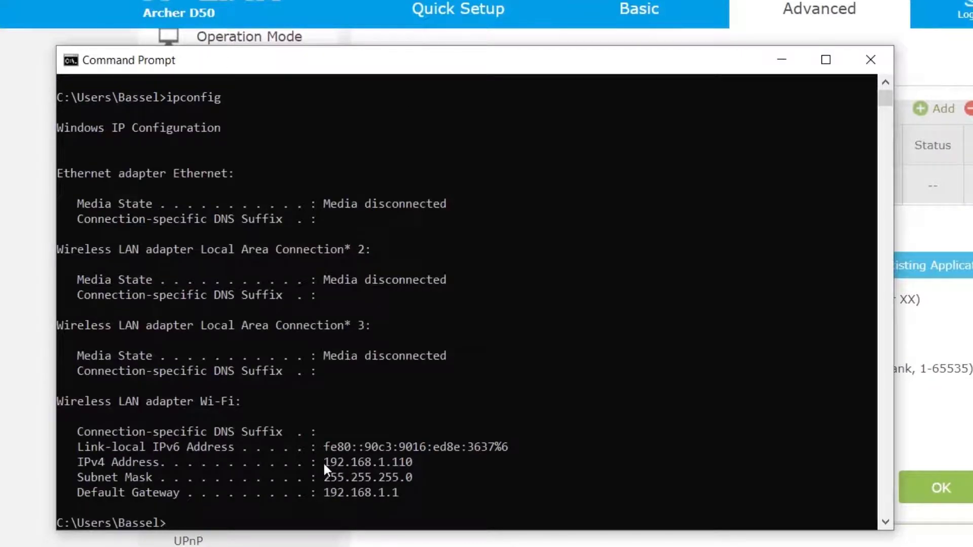
drag(323, 464, 412, 461)
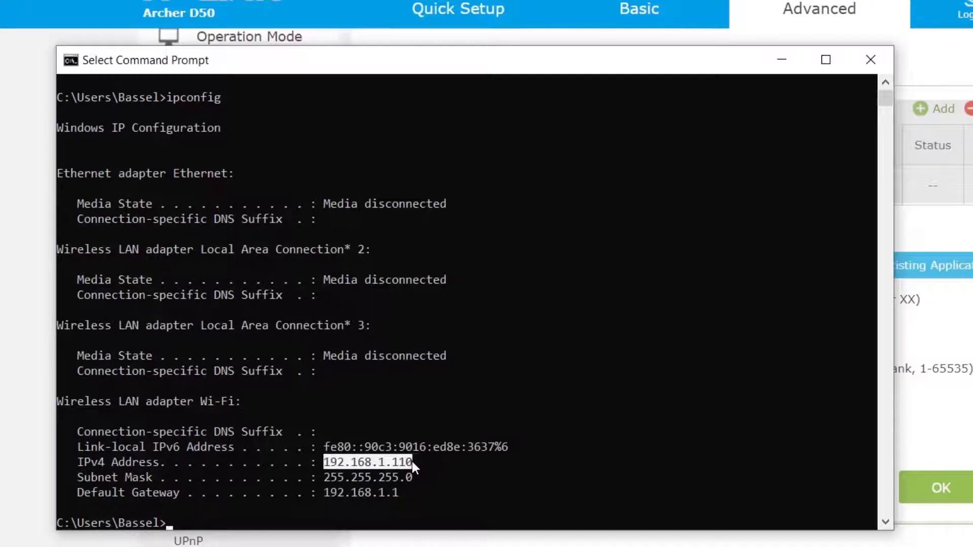
key(ctrl+c)
Return to the router page, enter 192.168.1.110 as the entry's internal IP and save the virtual server.
key(alt+Tab)
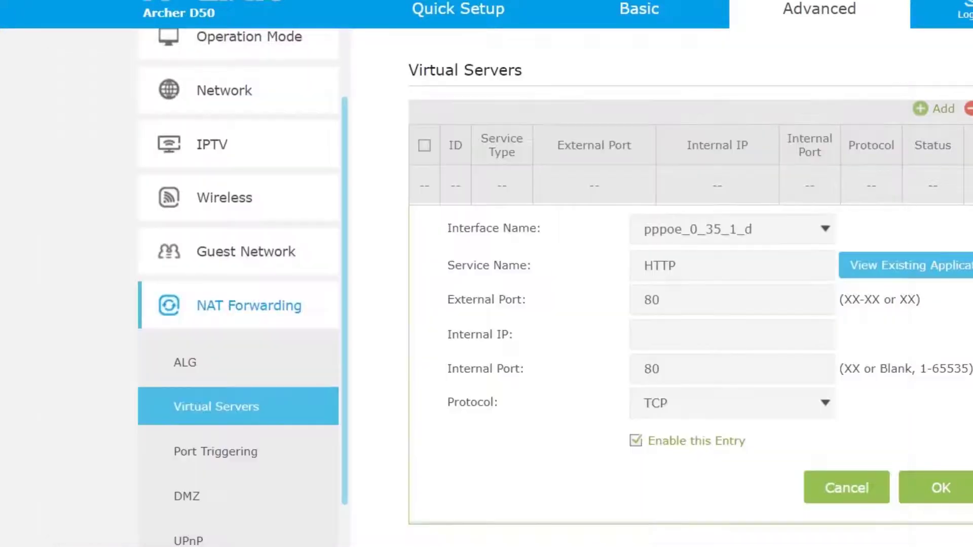
click(738, 340)
key(ctrl+v)
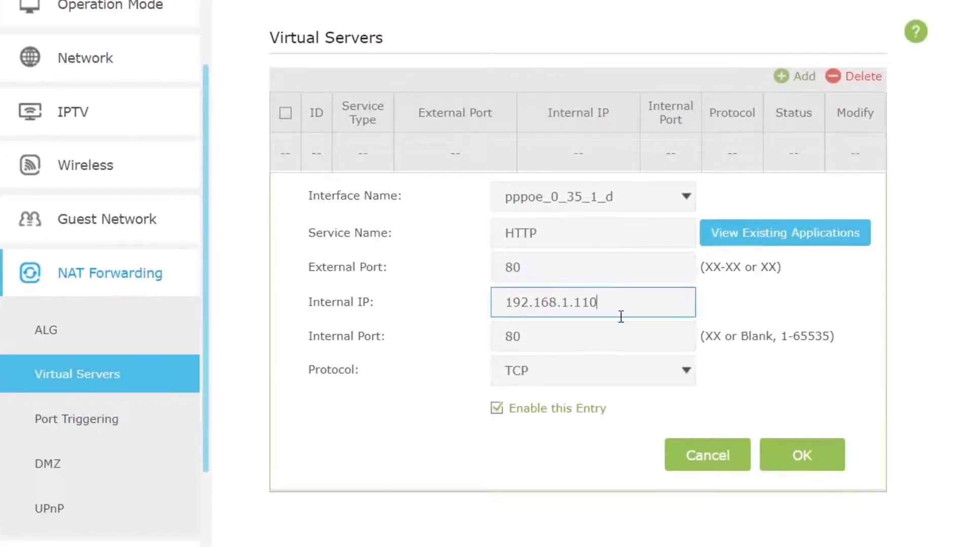
click(806, 459)
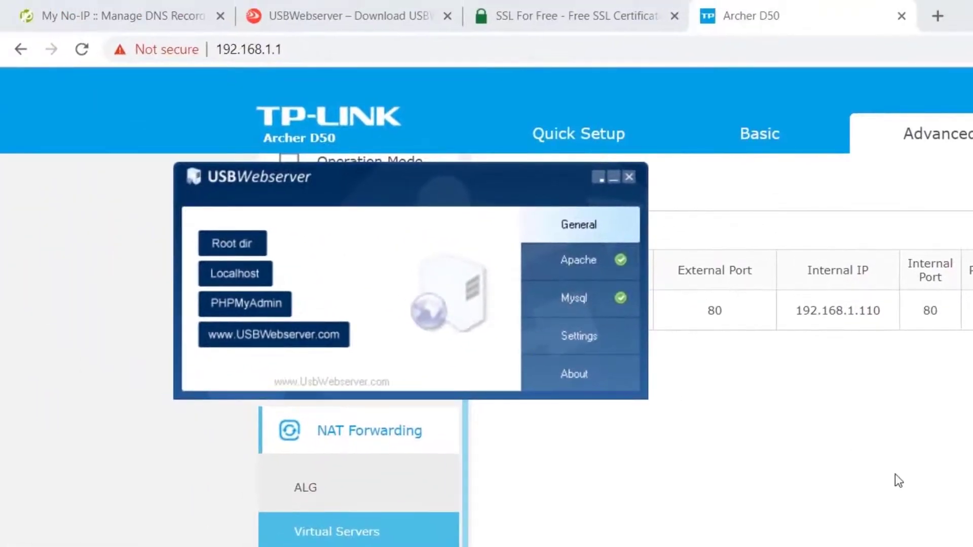
Go back to the No-IP DNS records and copy the hostname basseltech.ddns.net.
click(895, 473)
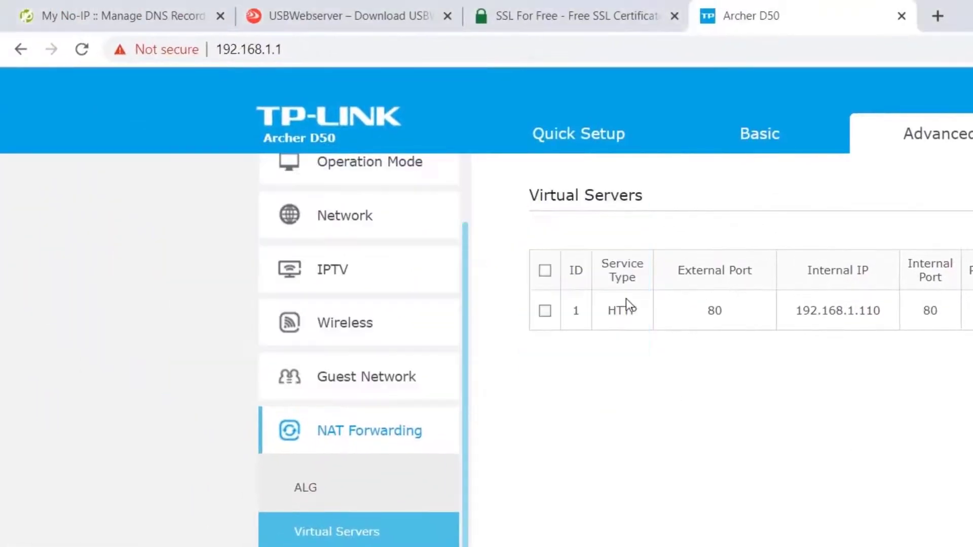
click(147, 8)
double_click(355, 467)
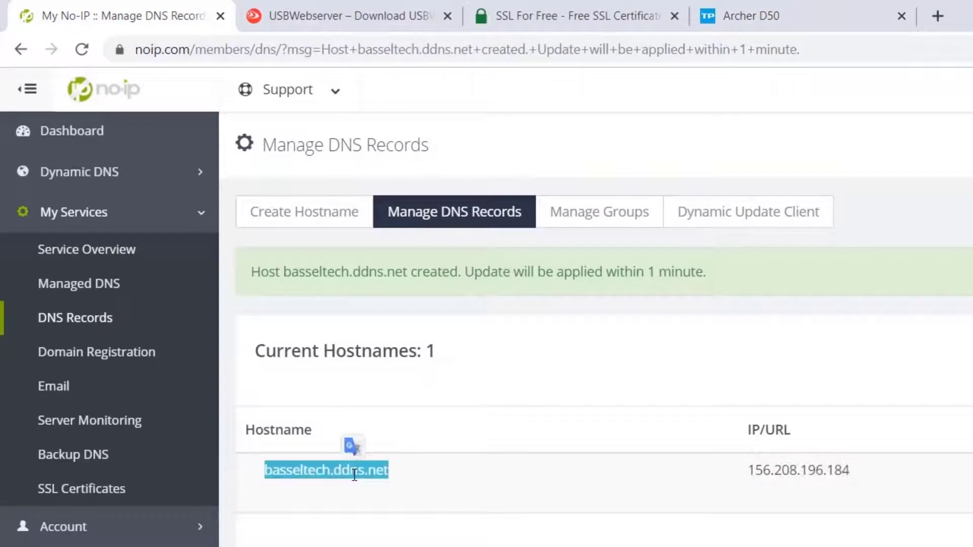
click(417, 490)
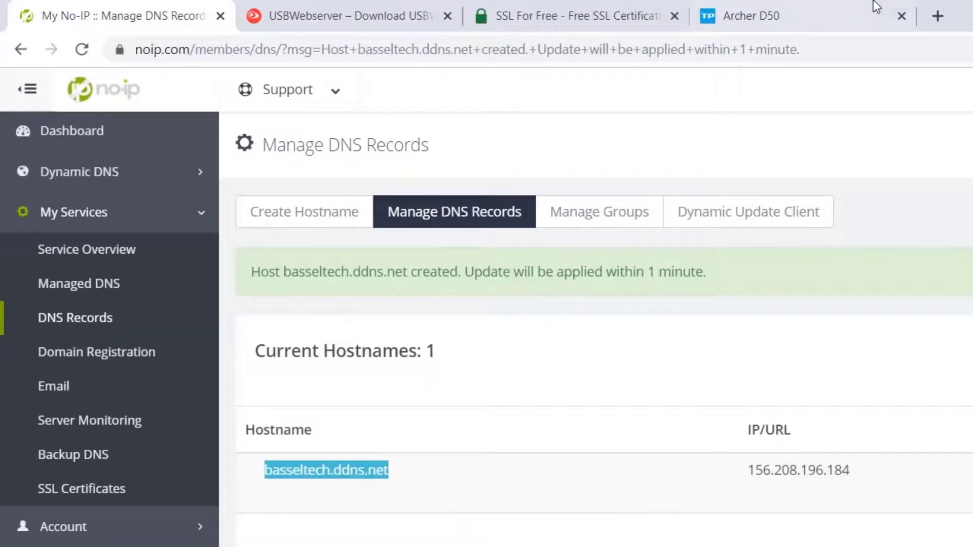
Load basseltech.ddns.net in a new browser tab to test the site, retrying the address once.
click(938, 15)
key(ctrl+v)
key(Return)
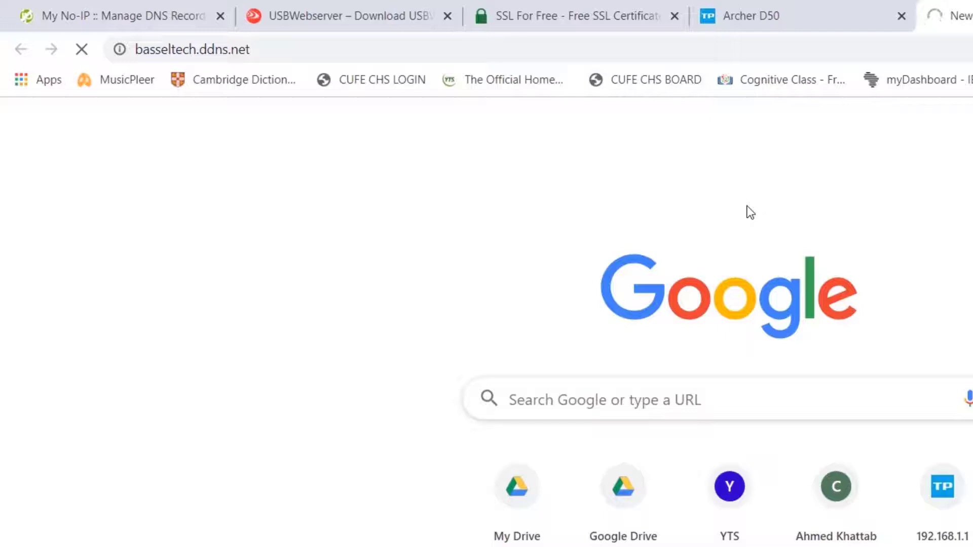
click(641, 42)
key(Return)
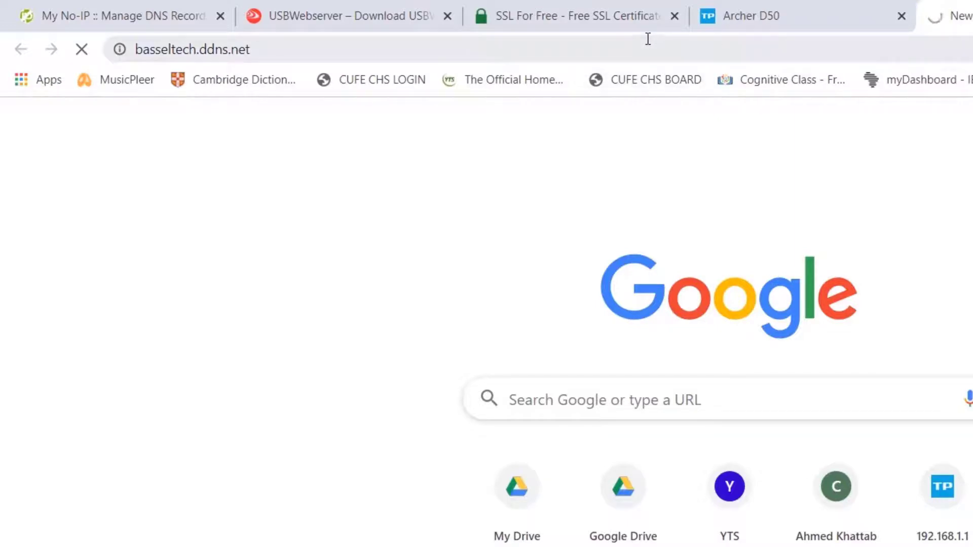
Request a free SSL certificate for basseltech.ddns.net on the SSL For Free site.
click(640, 18)
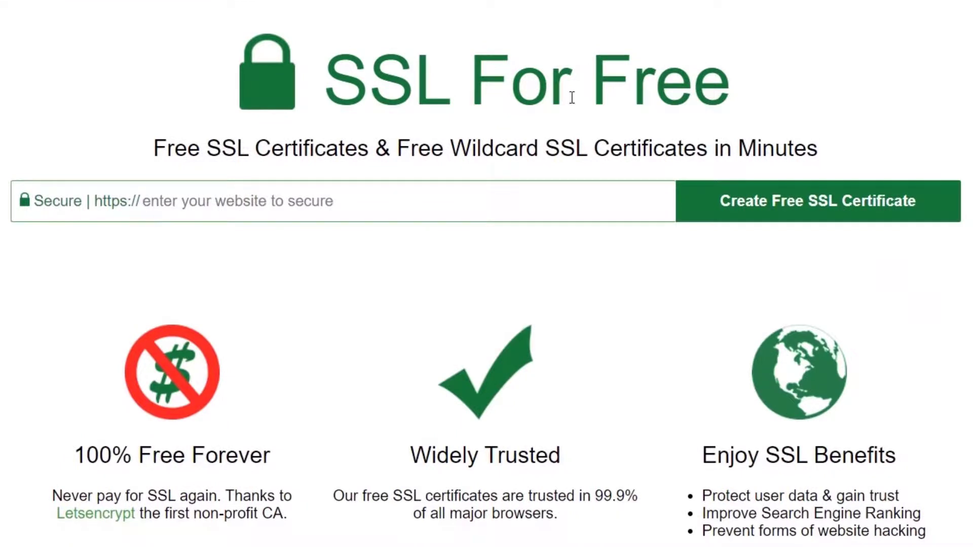
click(242, 198)
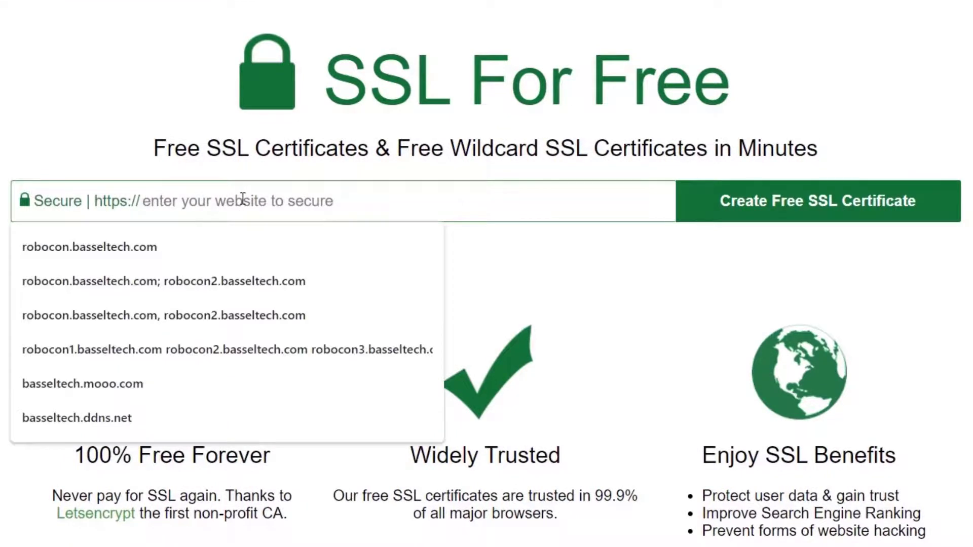
key(ctrl+v)
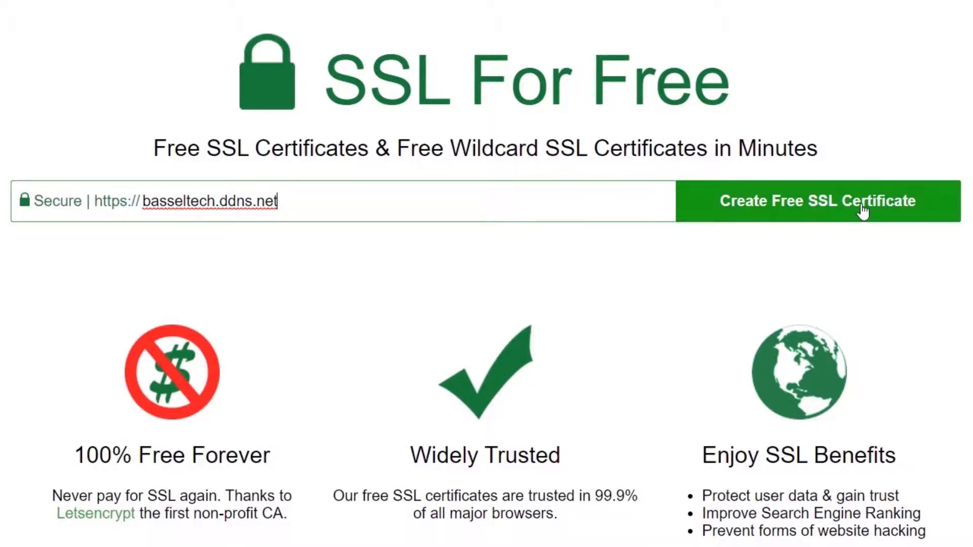
click(797, 213)
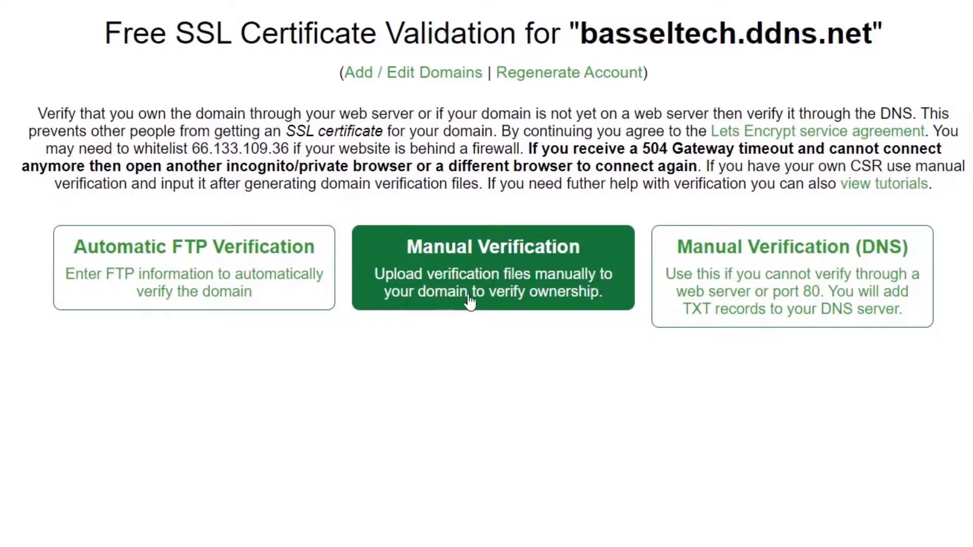
Choose manual HTTP server verification for the domain and generate its verification files.
click(527, 274)
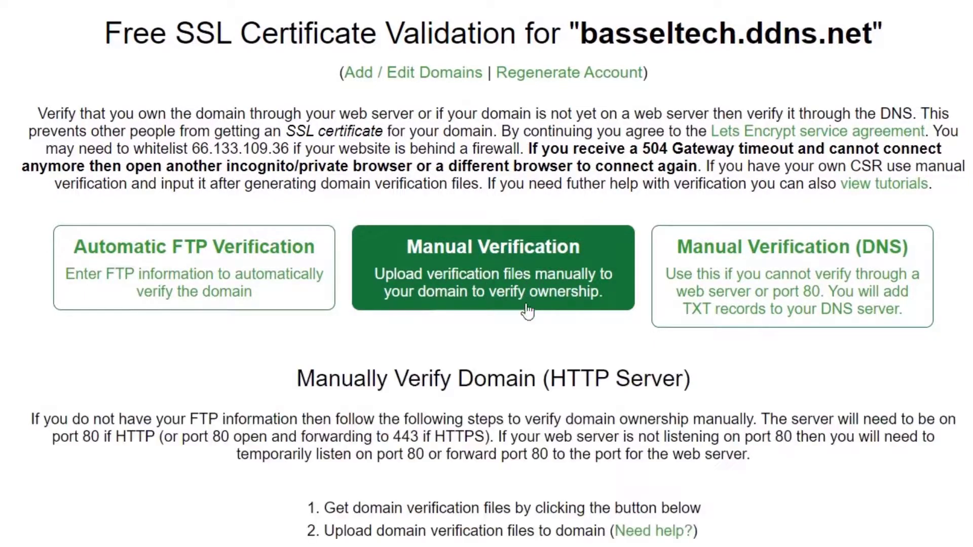
scroll(537, 364, down, 2)
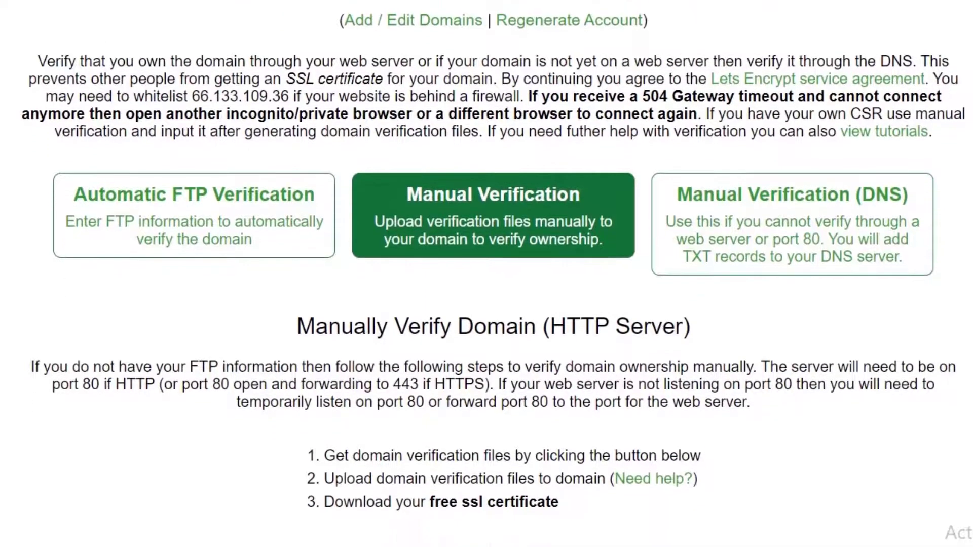
click(492, 531)
scroll(841, 447, down, 1)
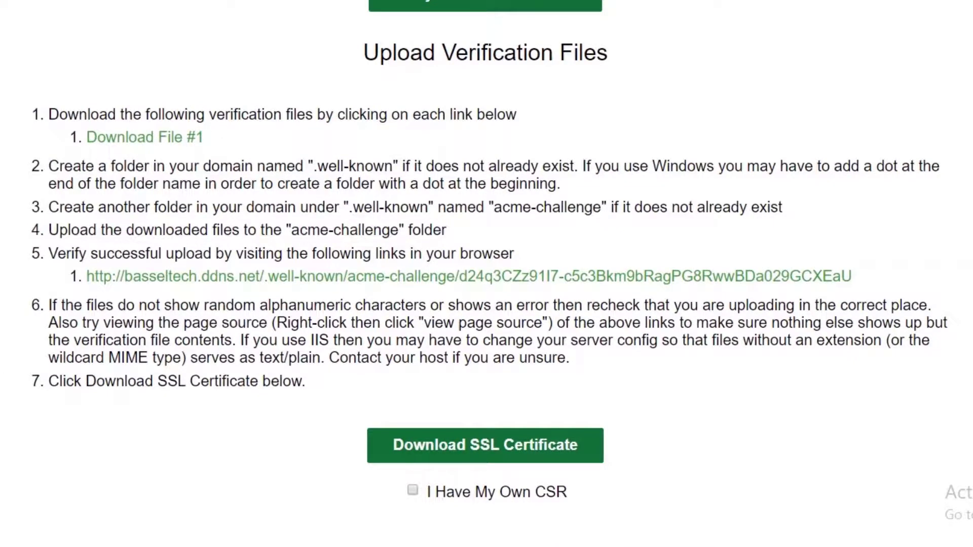
Create a folder named .well-known in the root folder of USBWebserver v8.6 in File Explorer.
click(302, 546)
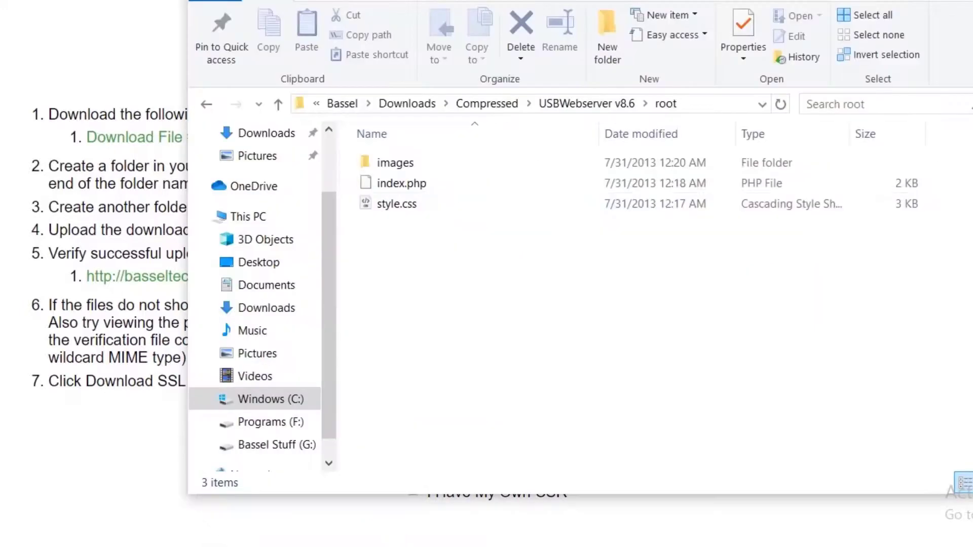
drag(590, 0, 774, 0)
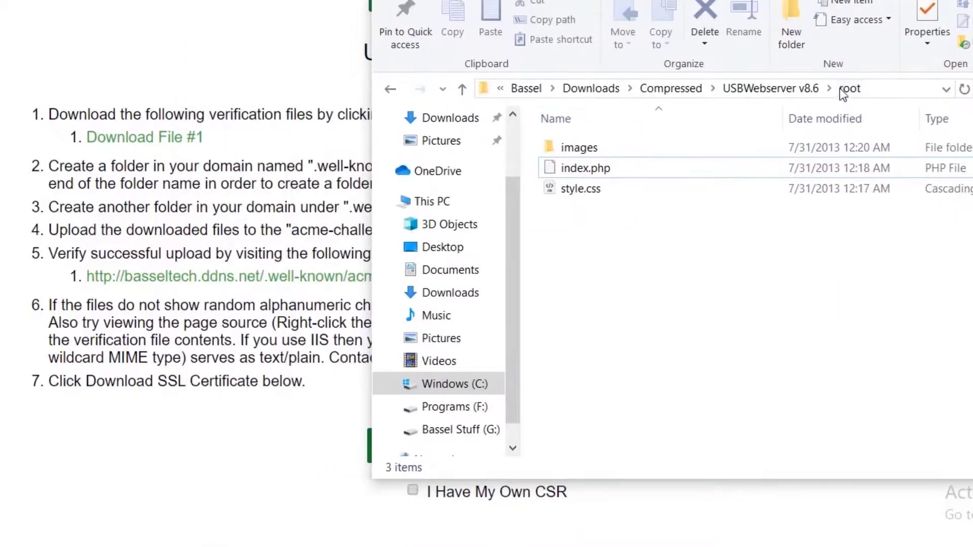
click(792, 81)
double_click(597, 247)
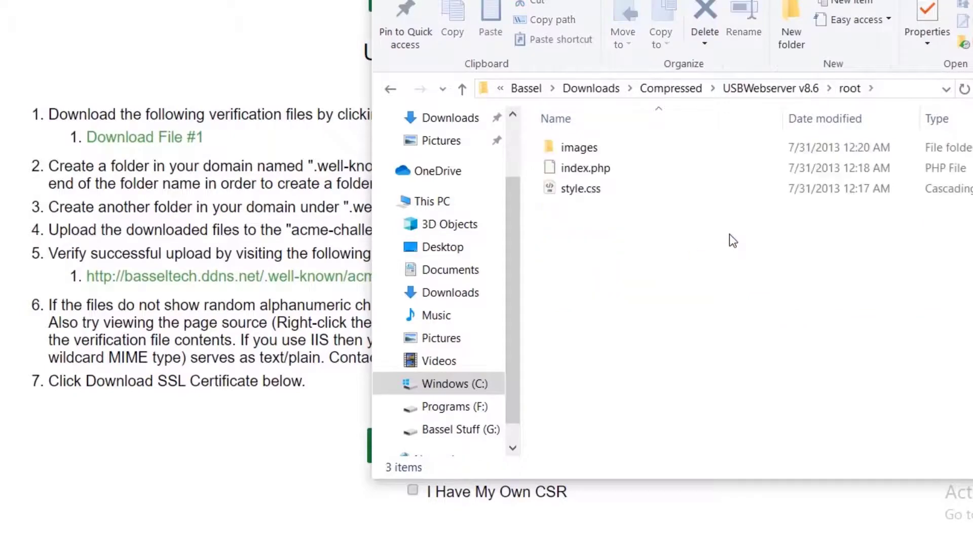
right_click(710, 263)
mouse_move(786, 220)
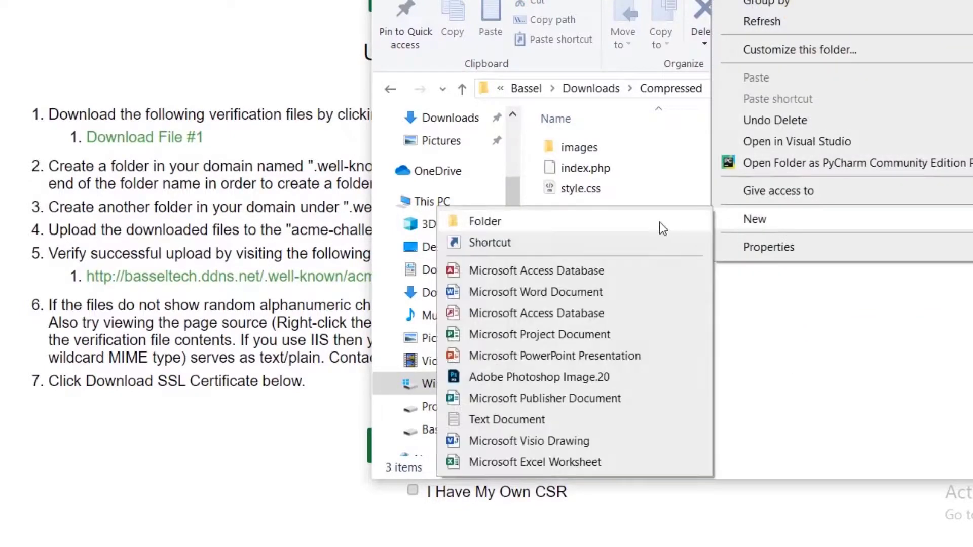
click(659, 222)
text(.well)
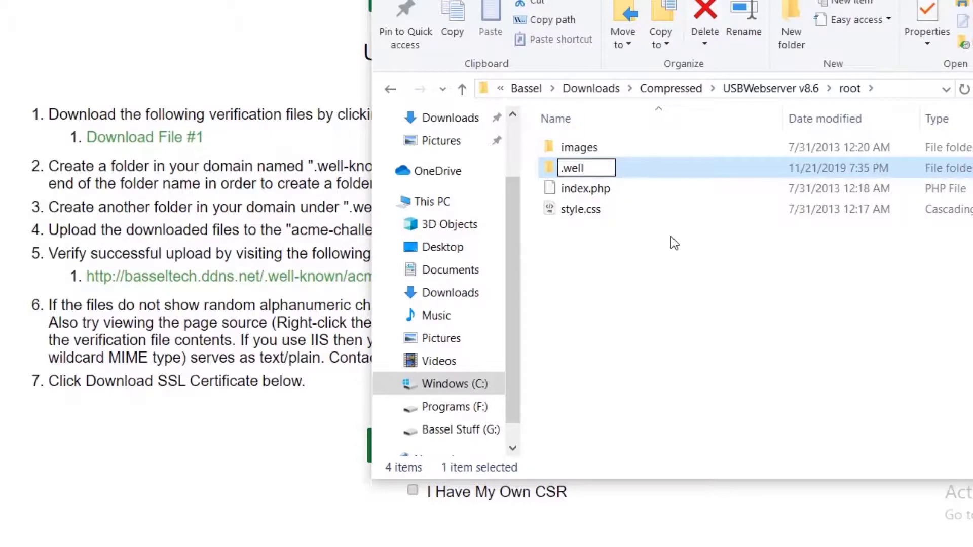
text(-known)
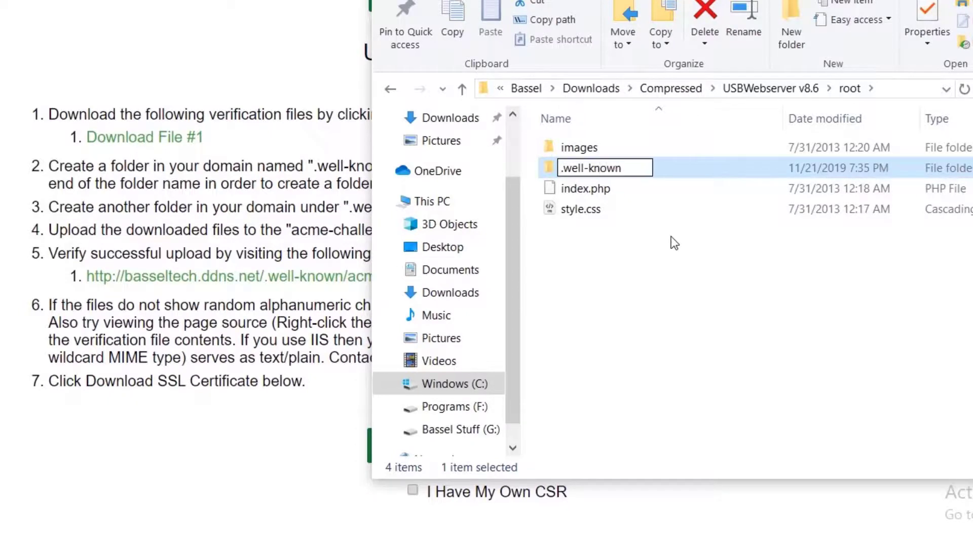
key(Return)
Create a subfolder named acme-challenge inside the .well-known folder.
key(Return)
right_click(575, 208)
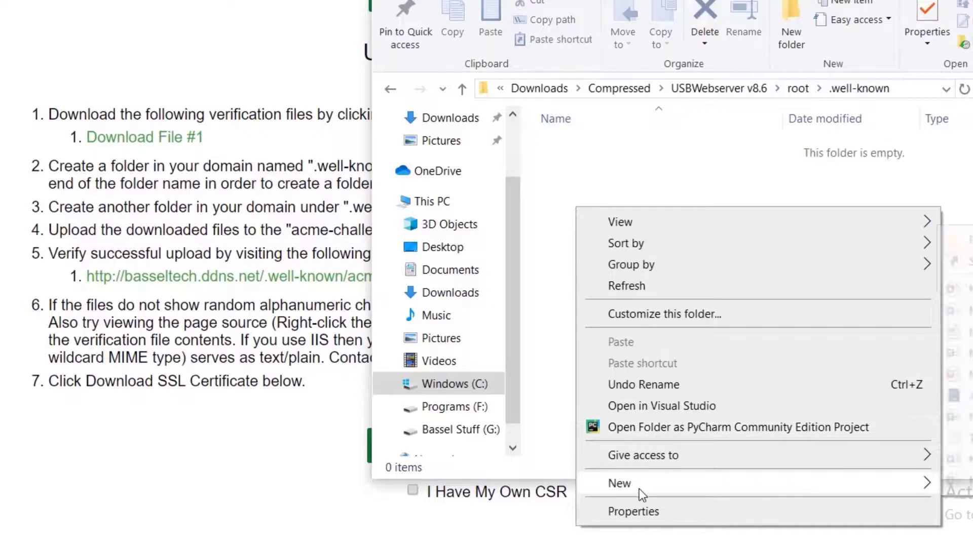
mouse_move(642, 495)
click(968, 236)
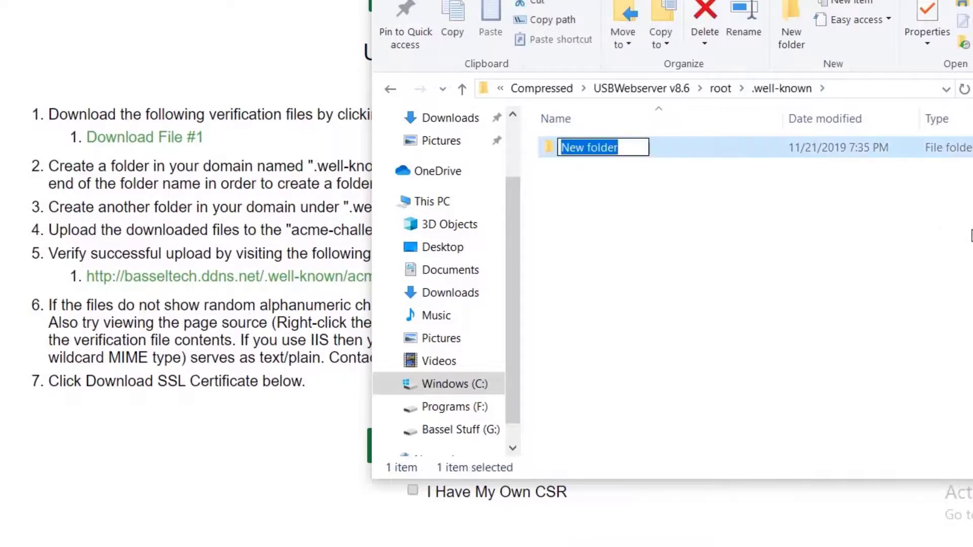
text(acme)
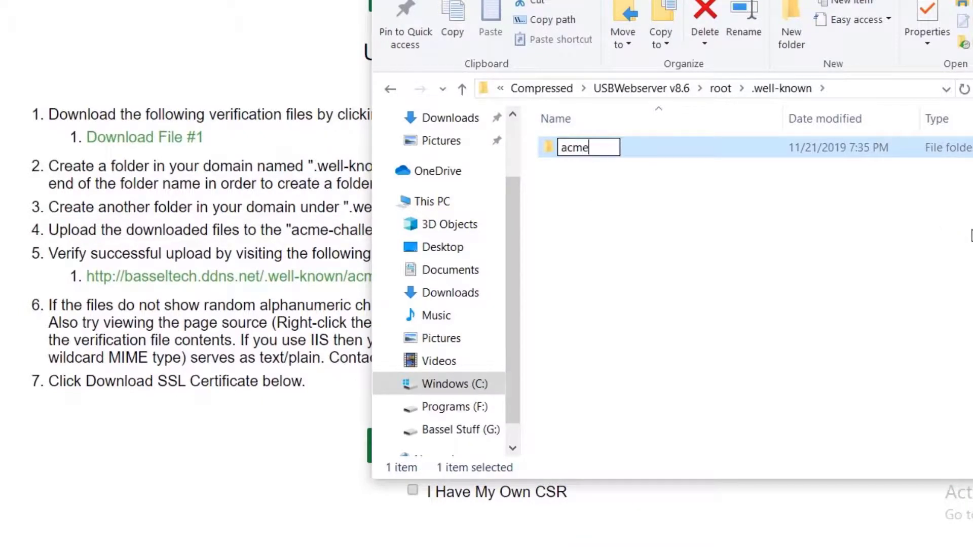
text(-challeneg)
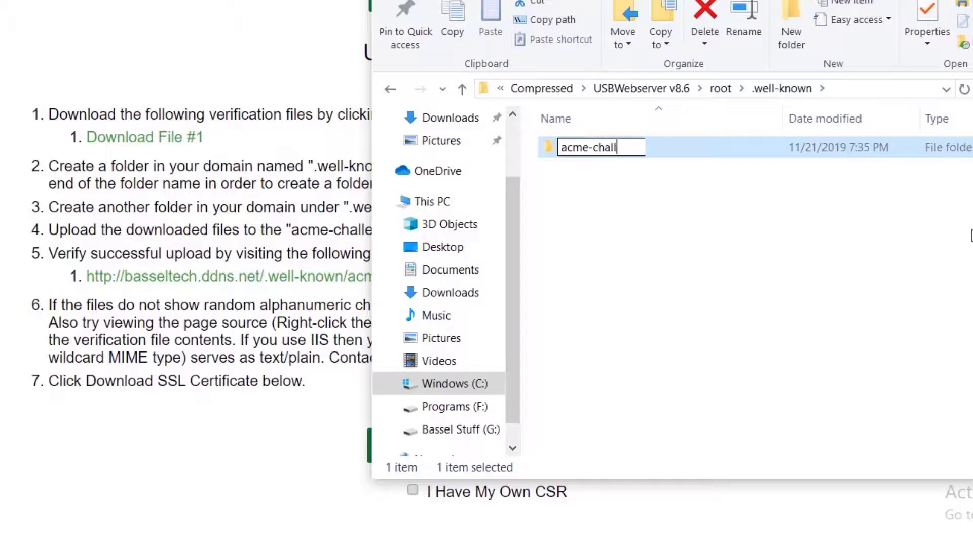
text(e)
key(BackSpace)
key(BackSpace)
key(BackSpace)
text(ge)
key(Return)
Put the downloaded verification File #1 in the acme-challenge folder and check it in the browser through its verification link.
key(Return)
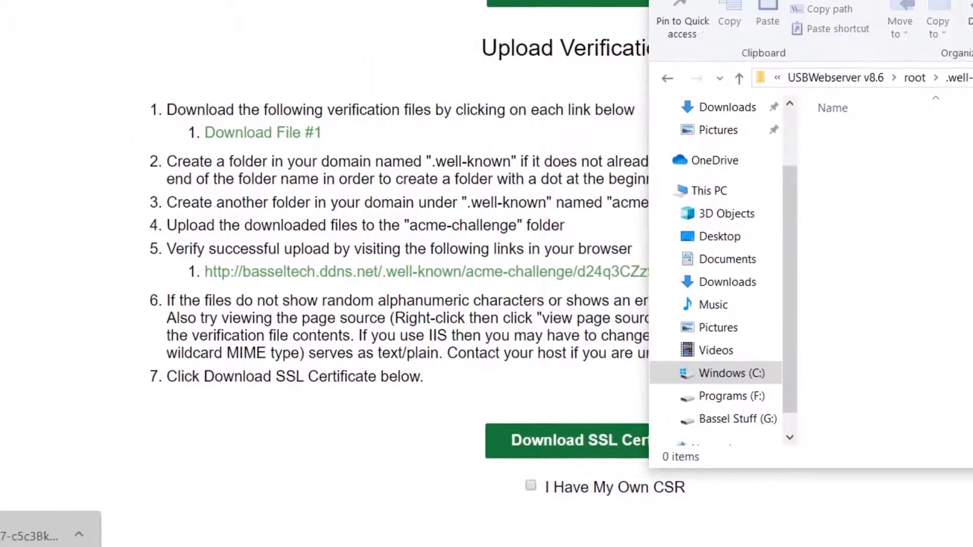
drag(971, 1, 497, 6)
drag(102, 541, 875, 299)
click(344, 300)
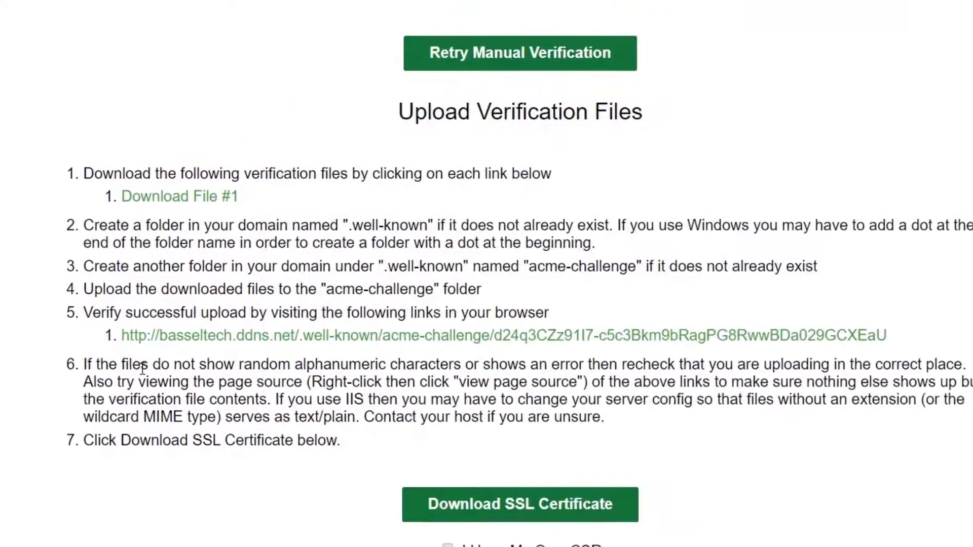
click(272, 359)
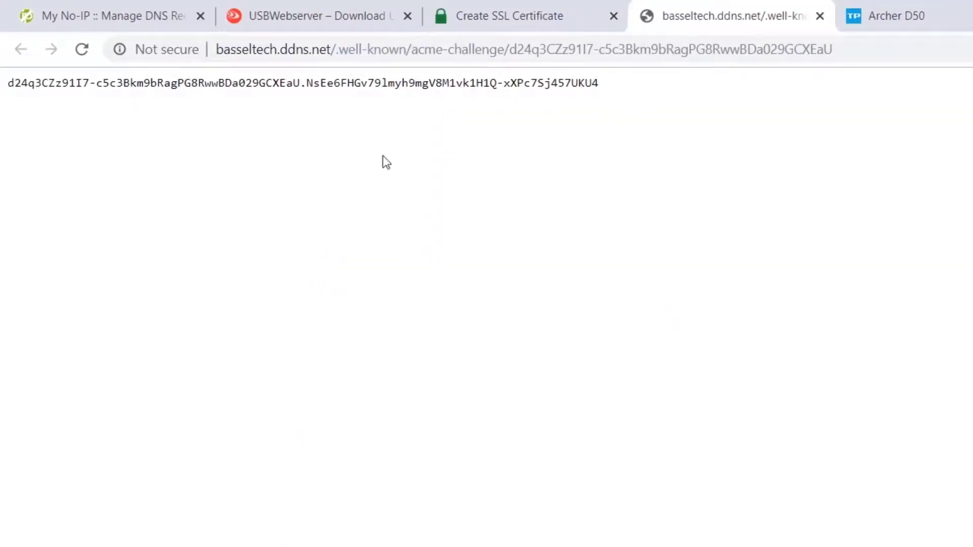
click(820, 15)
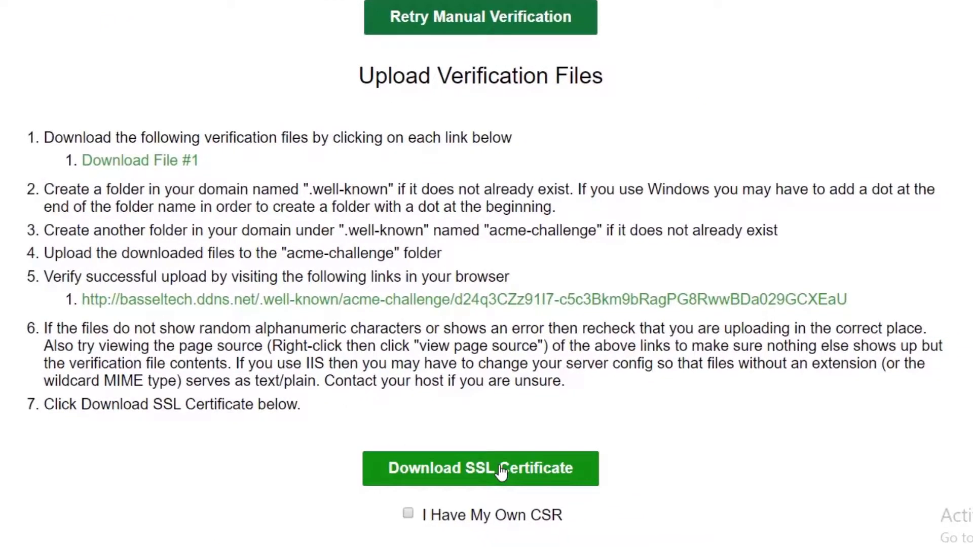
Generate the SSL certificate for basseltech.ddns.net and download all its certificate files.
click(502, 471)
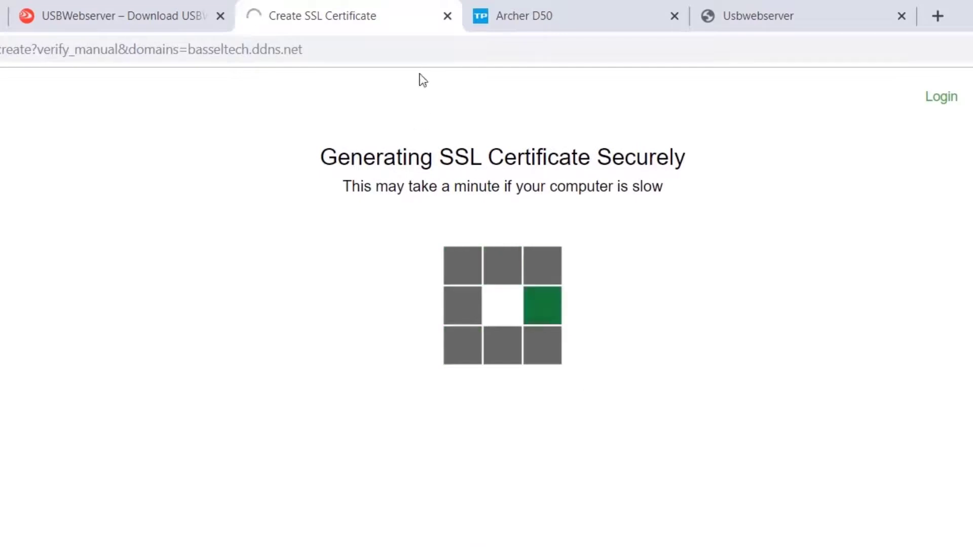
scroll(827, 390, down, 6)
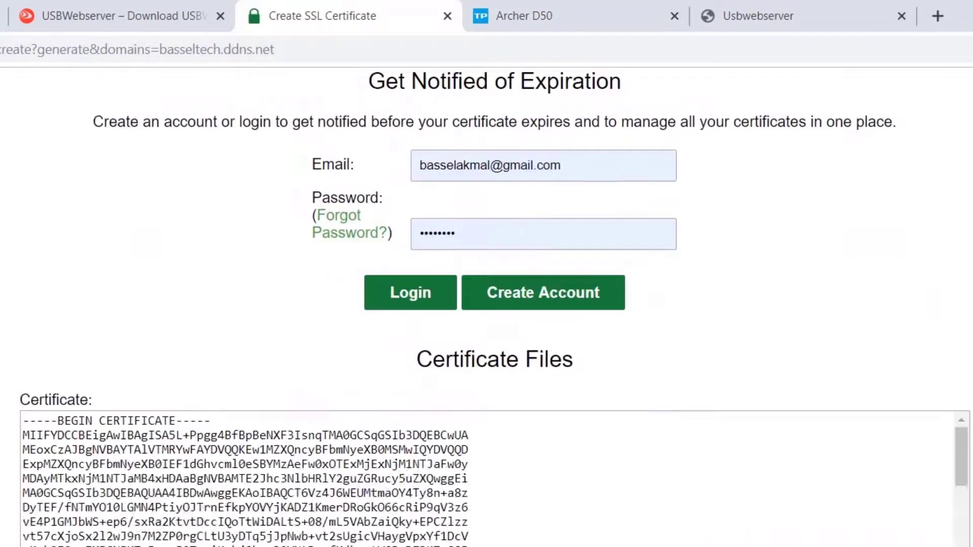
scroll(827, 391, up, 4)
scroll(827, 391, down, 4)
scroll(474, 273, down, 8)
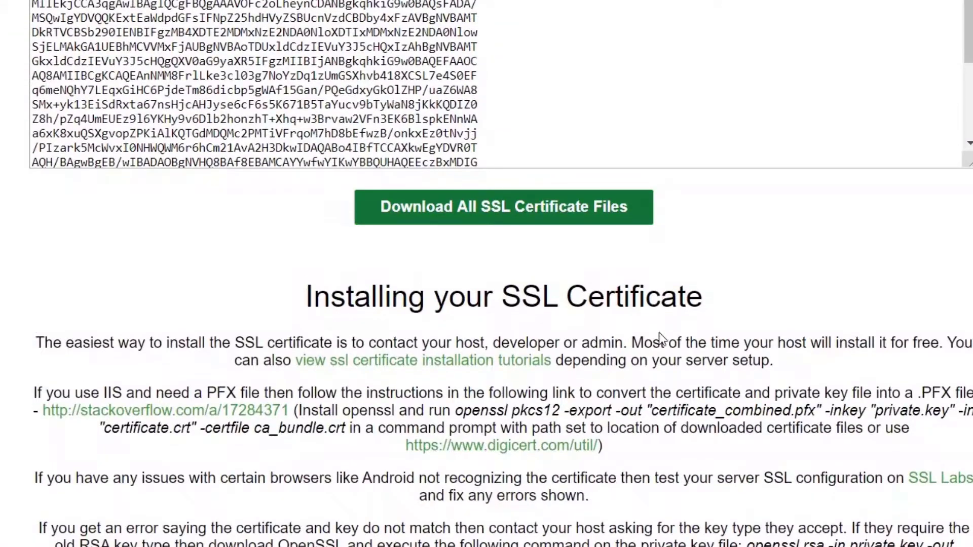
scroll(659, 333, up, 6)
click(557, 501)
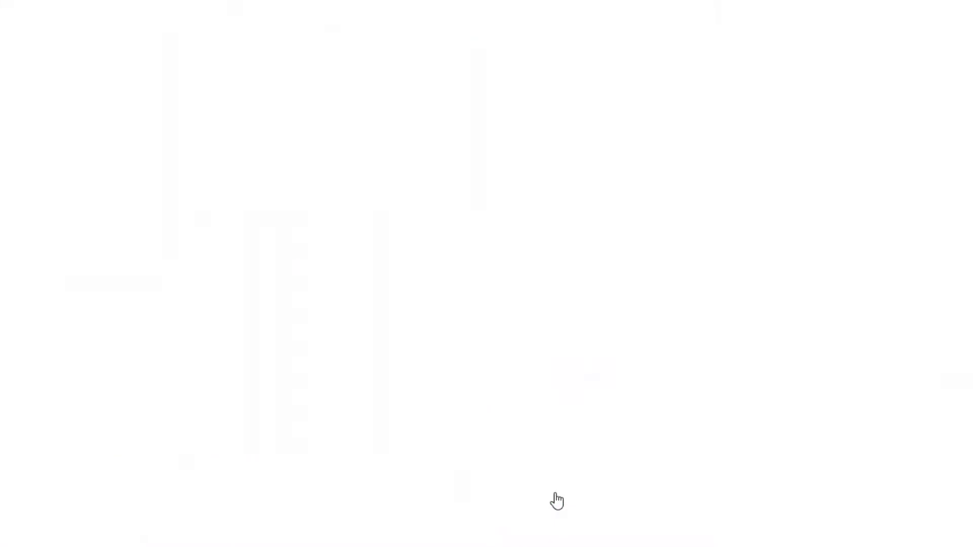
Open the downloaded sslforfree archive and examine the private key, certificate and CA bundle files in it.
click(105, 500)
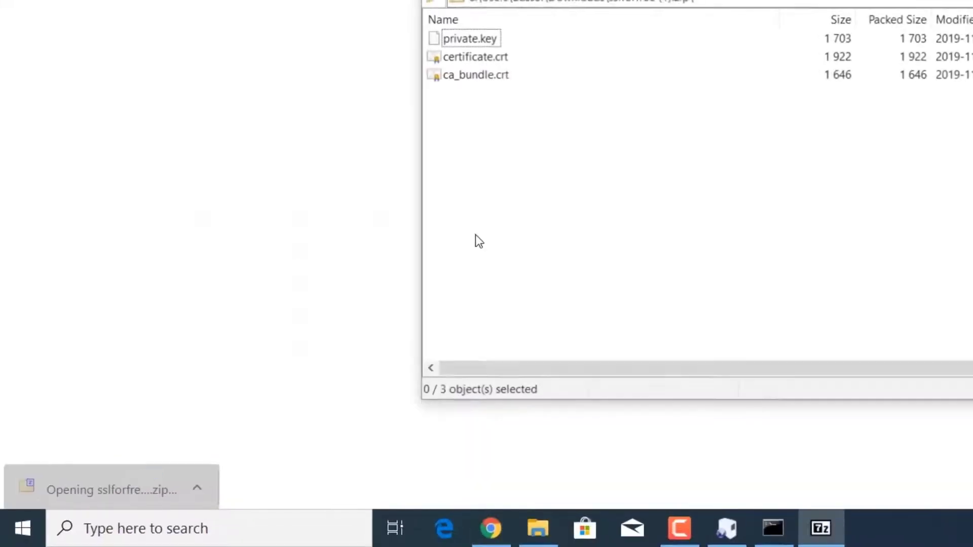
drag(562, 174, 261, 45)
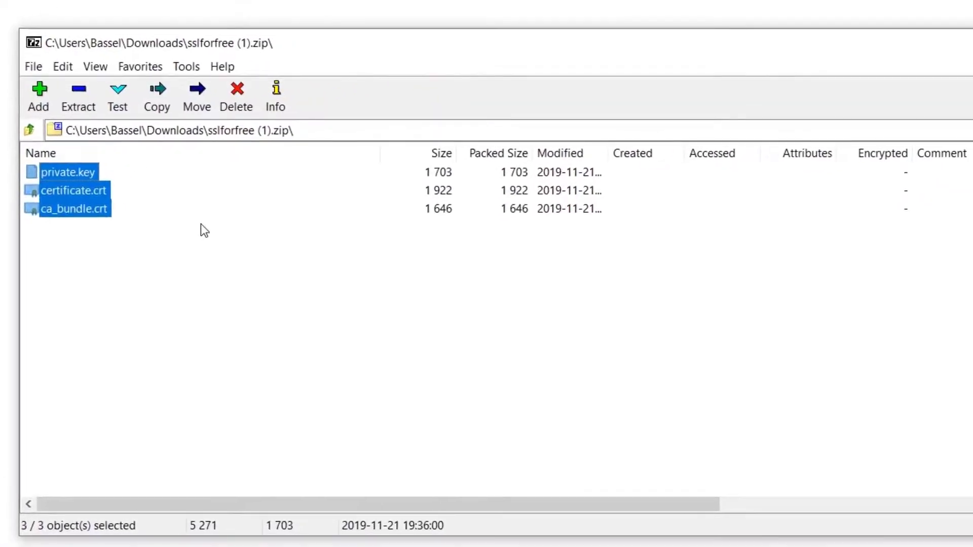
click(201, 239)
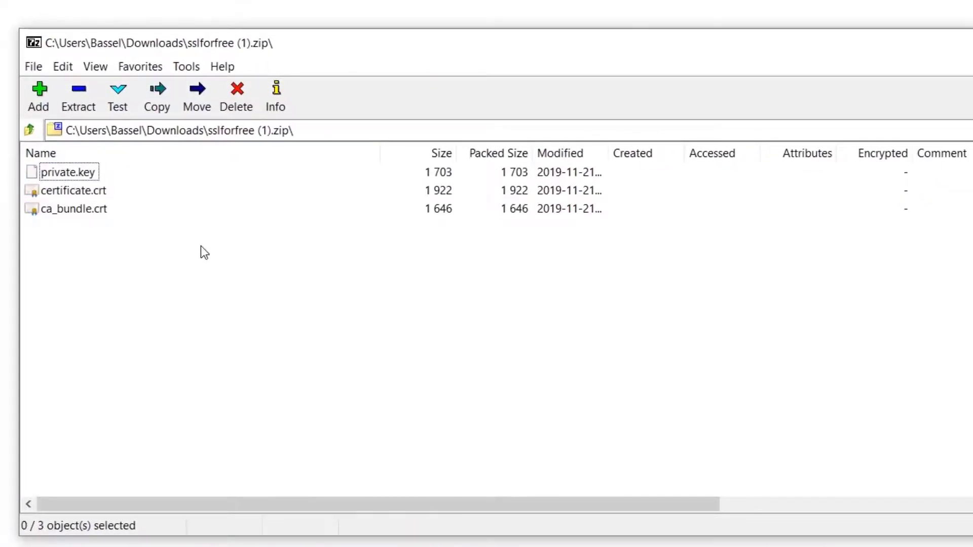
drag(202, 252, 14, 137)
click(214, 284)
drag(214, 296, 23, 161)
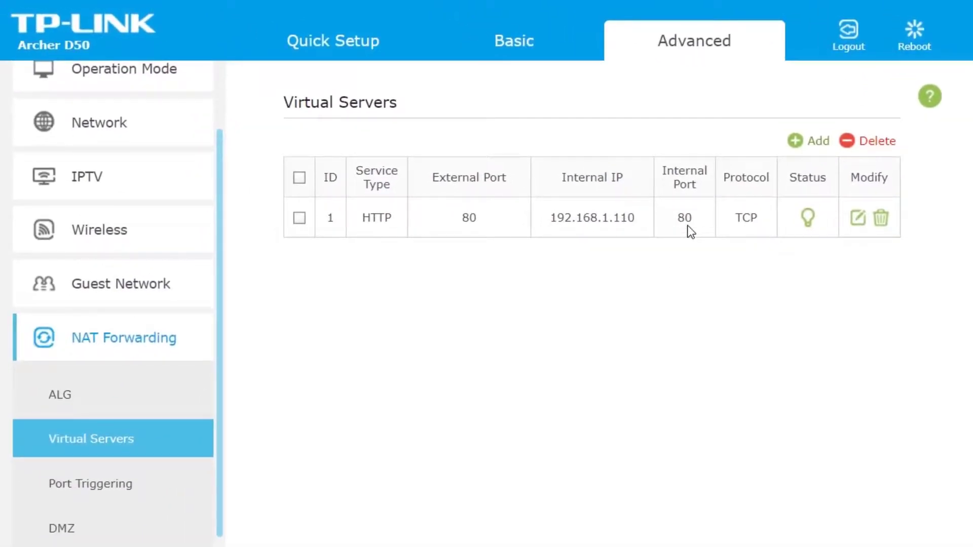
Set the external and internal ports of the router's HTTP virtual server entry to 8443 and save the entry.
click(853, 217)
drag(577, 329, 461, 313)
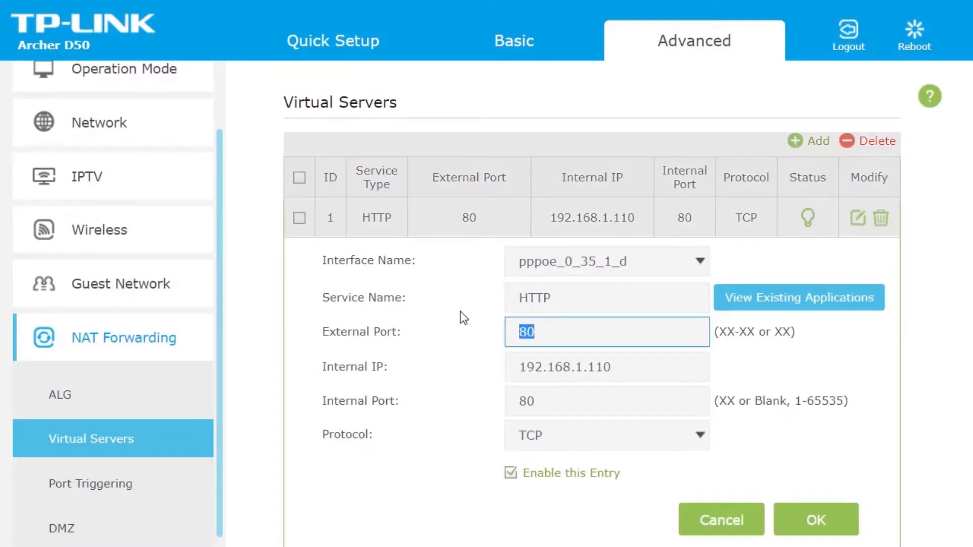
text(8443)
key(Tab)
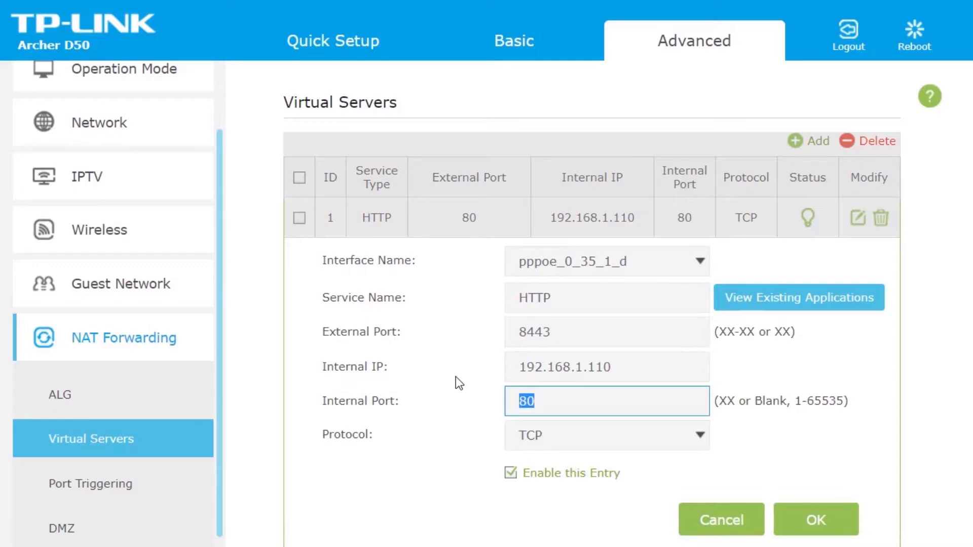
text(8443)
click(542, 332)
double_click(541, 332)
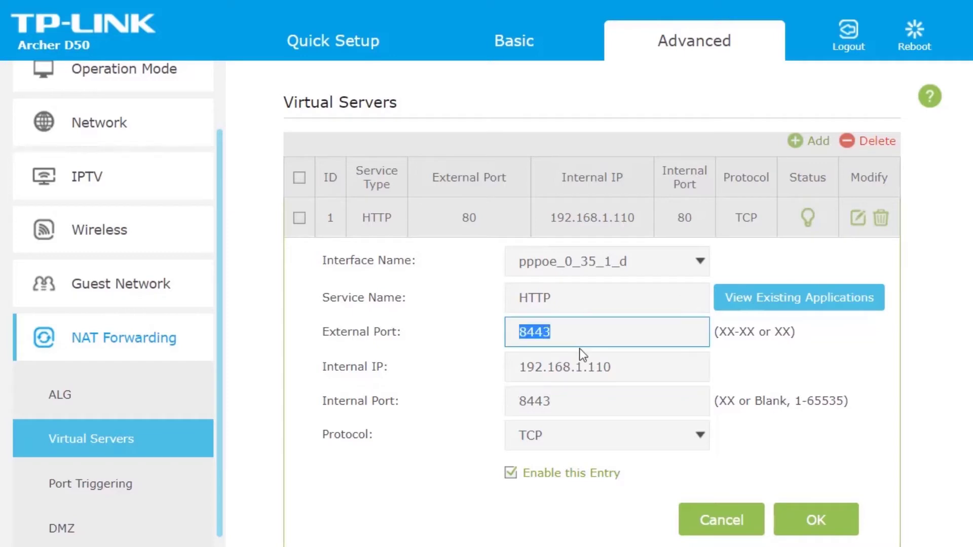
click(821, 519)
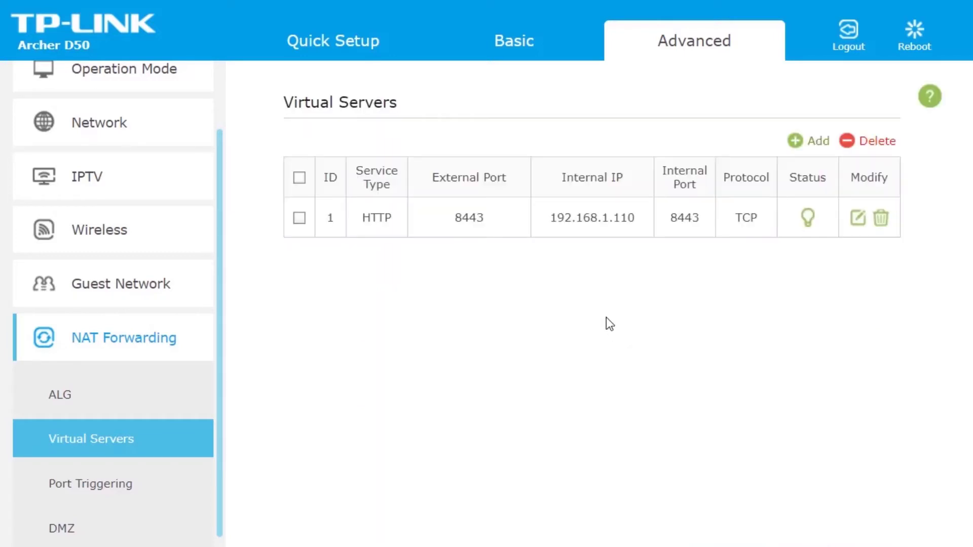